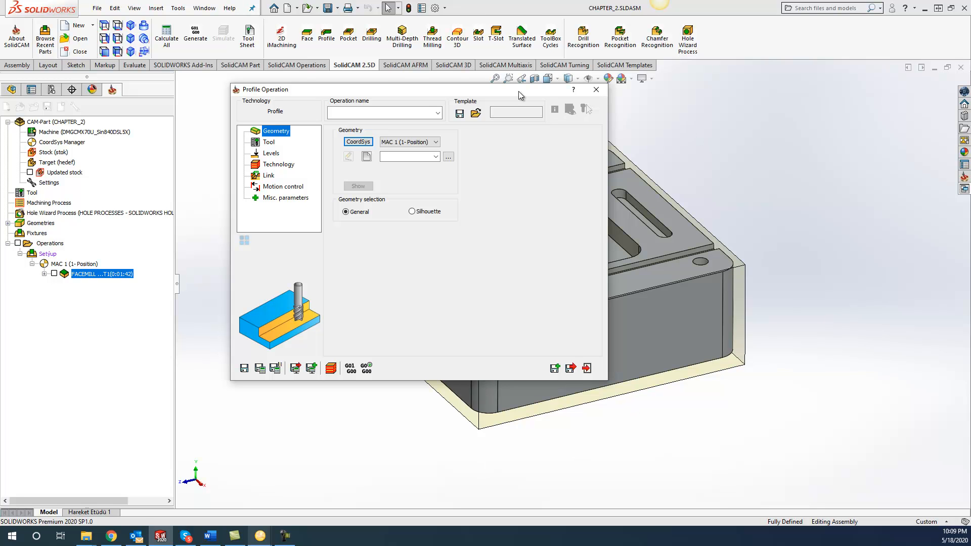
Step: Define the profile geometry as a closed chain along the part's bottom outer edges, using the Constant Z option
left_click_drag(518, 91, 360, 123)
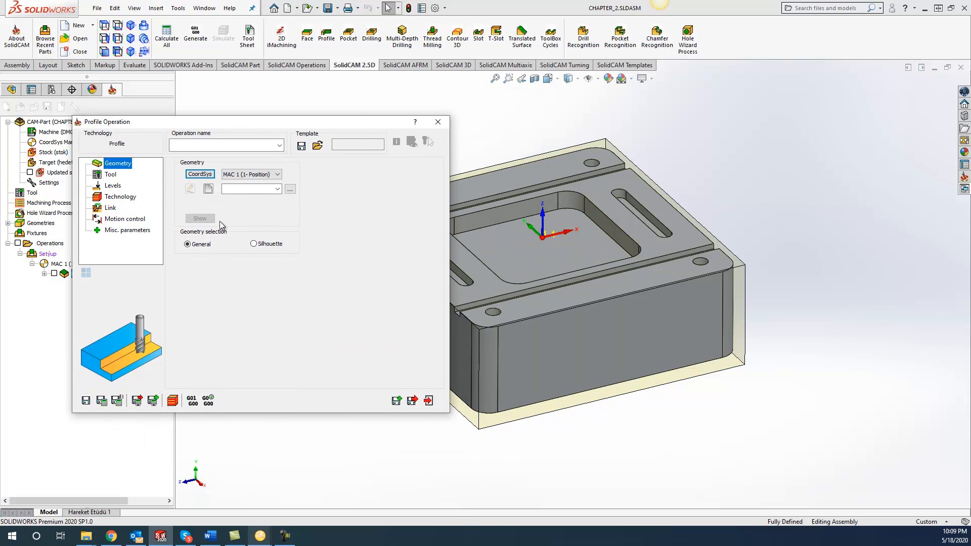
left_click(207, 189)
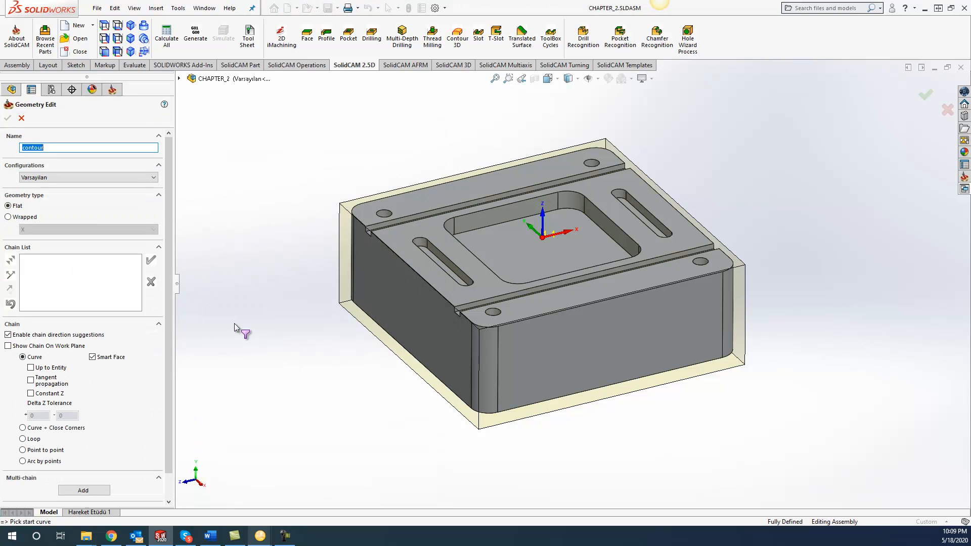
left_click(453, 394)
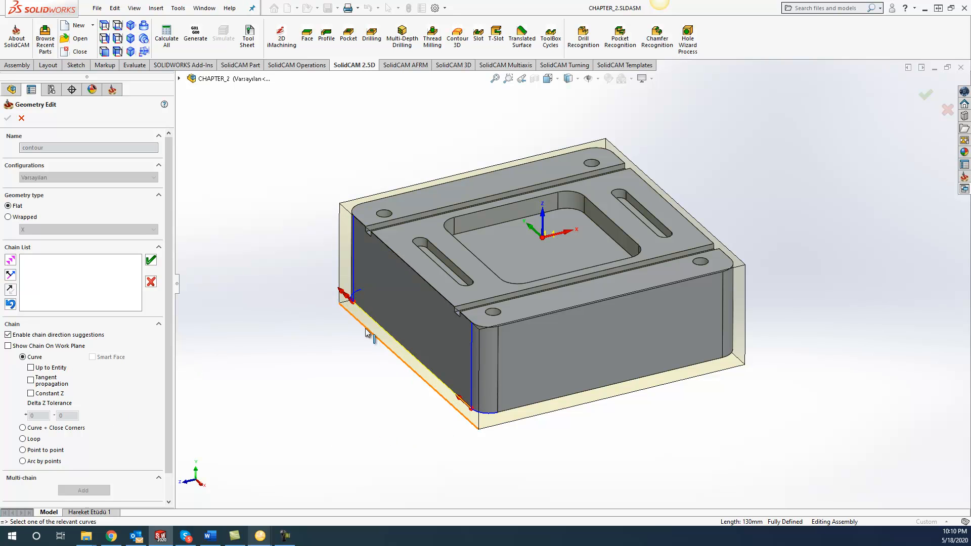
left_click(30, 394)
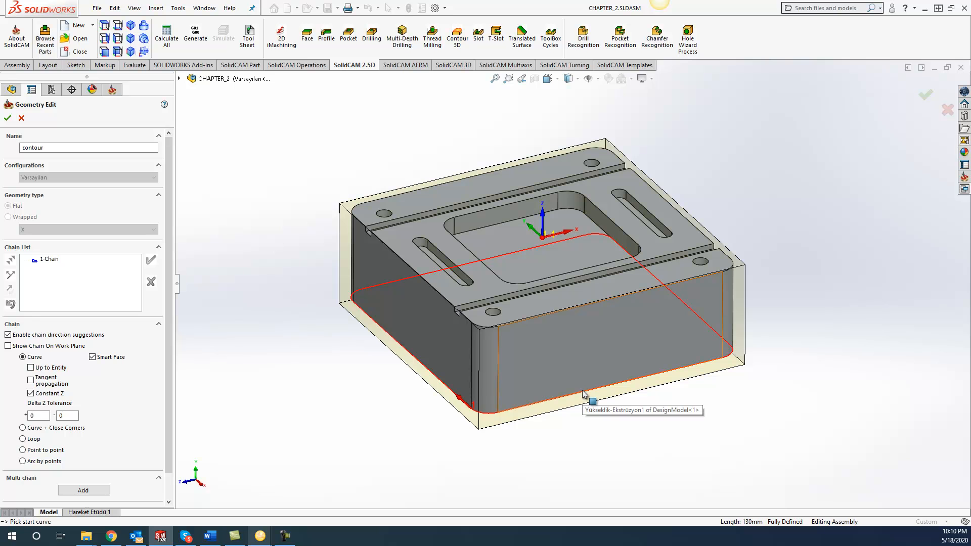
left_click(7, 118)
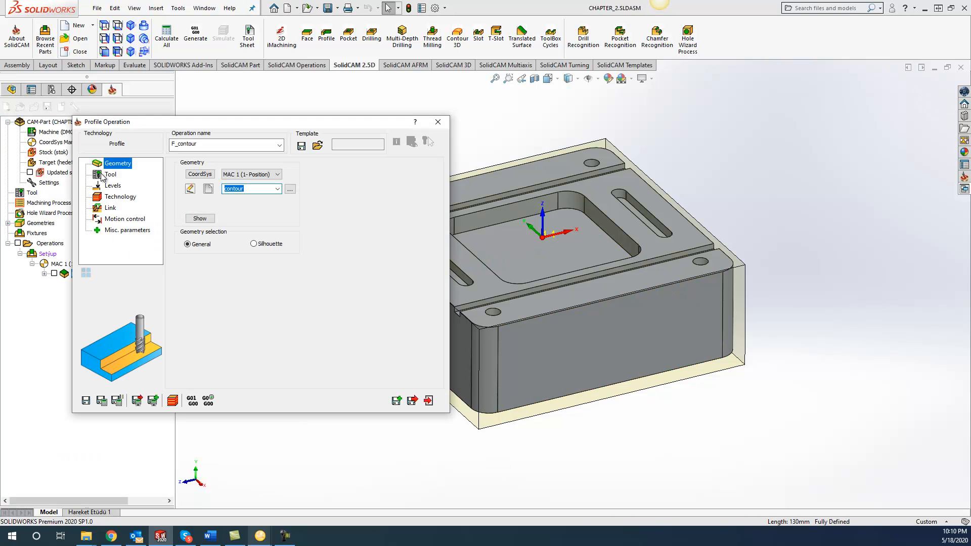
Step: Assign tool number 2, the 10 mm end mill, to the profile operation and review its feed, spin and coolant data
left_click(102, 175)
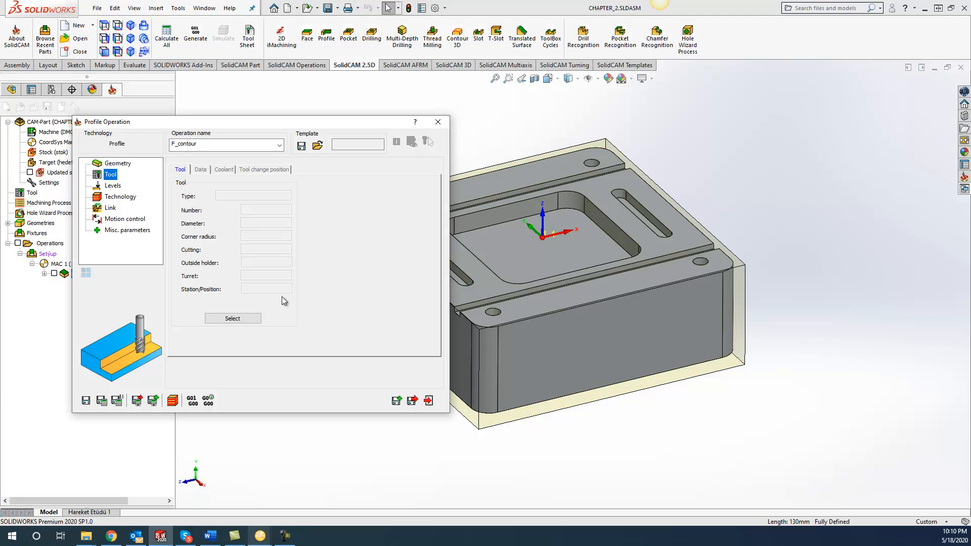
left_click(239, 318)
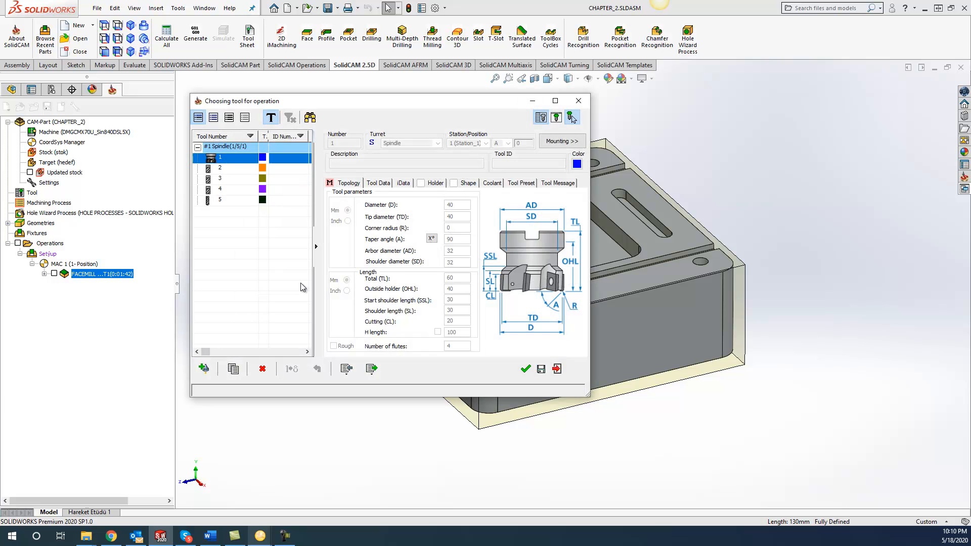
left_click(233, 168)
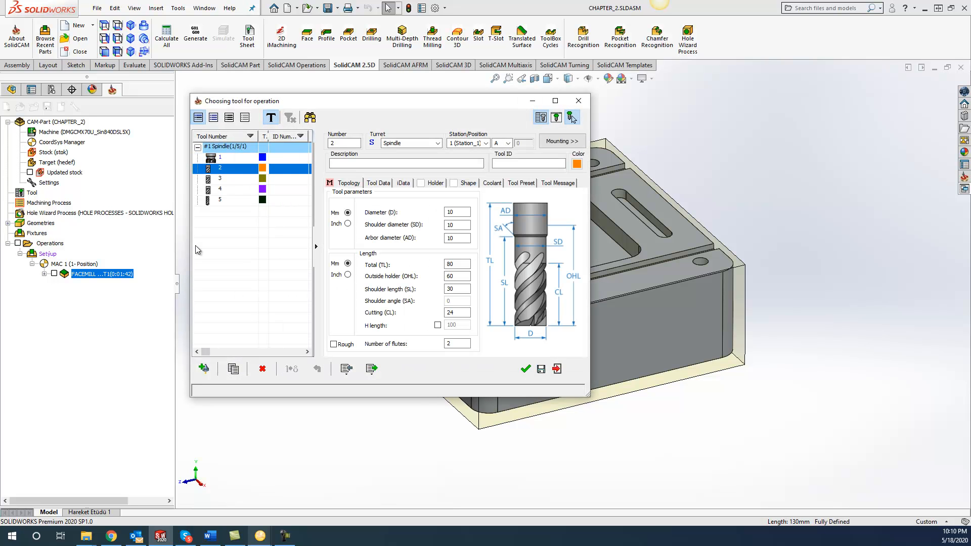
left_click(526, 368)
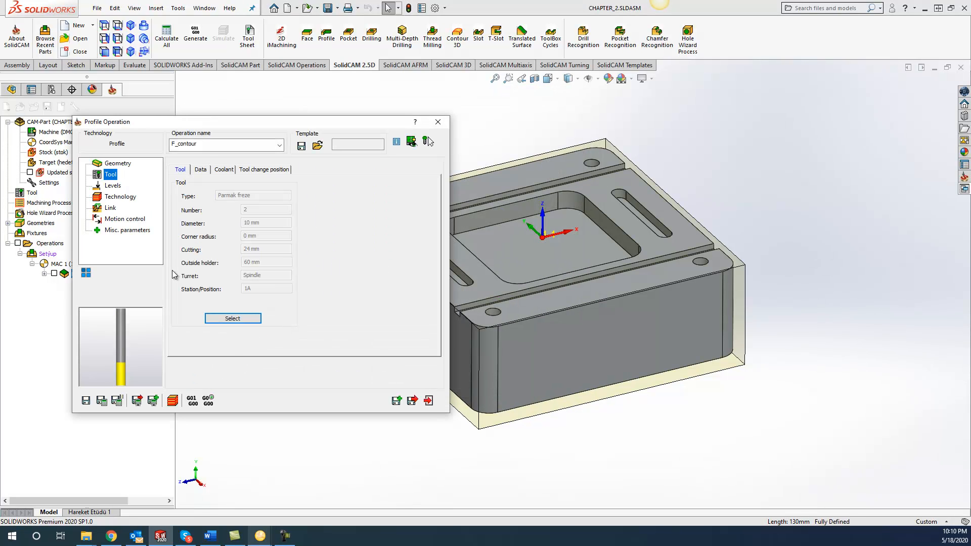
left_click(199, 169)
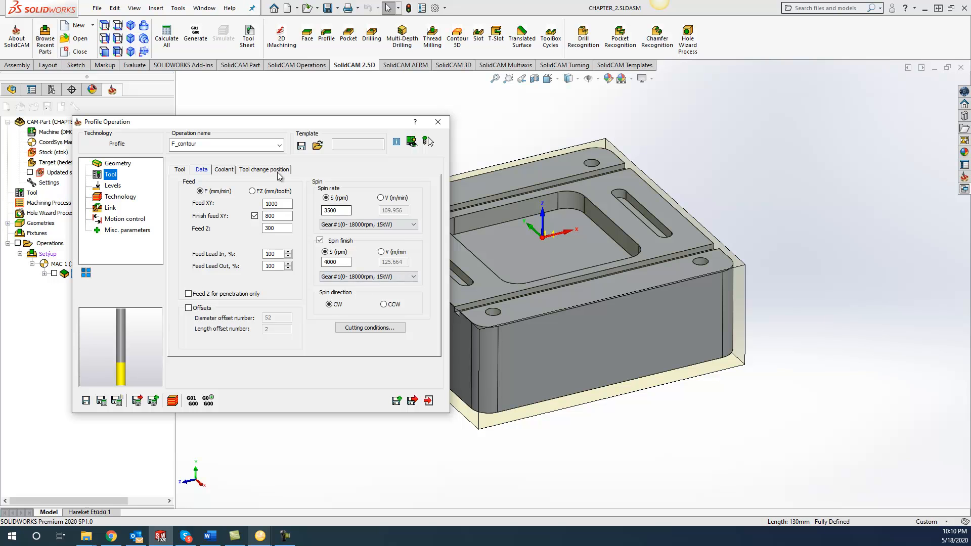
left_click(227, 170)
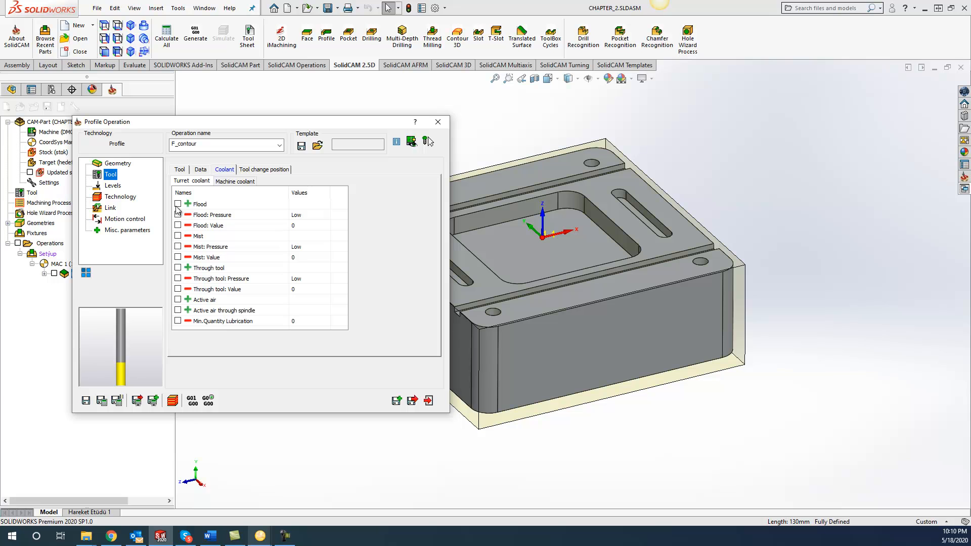
Step: Pick the upper level from the part's top face and the profile depth from its bottom corner, with a depth delta of -1
left_click(112, 185)
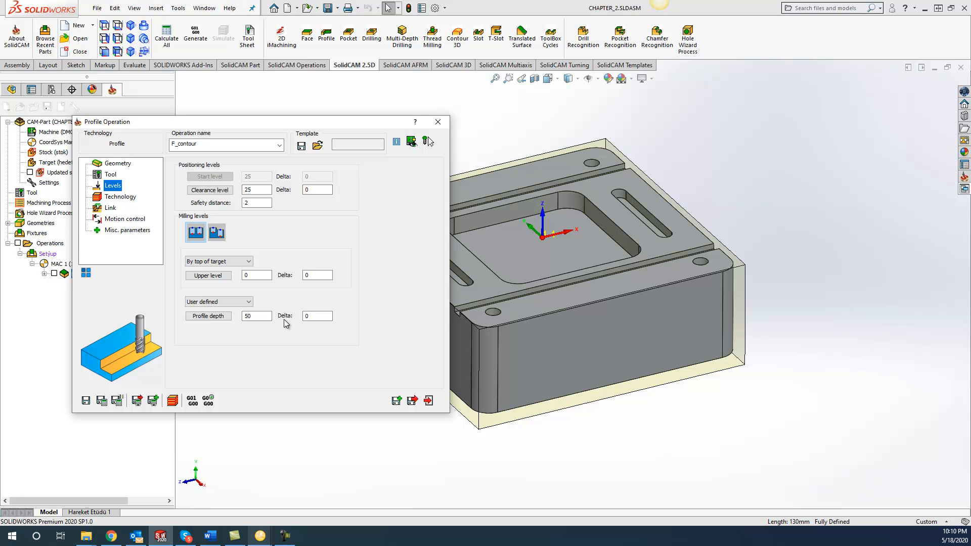
left_click(265, 276)
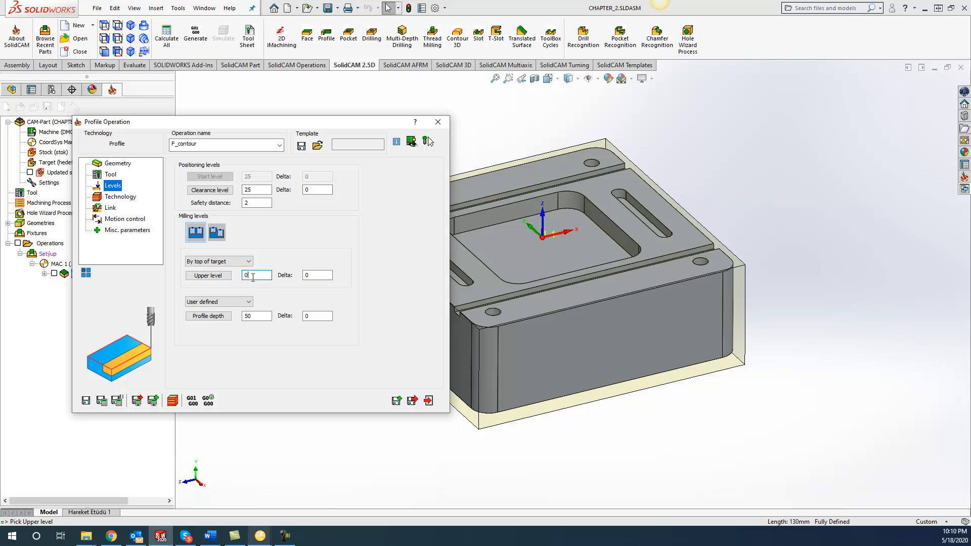
left_click(528, 308)
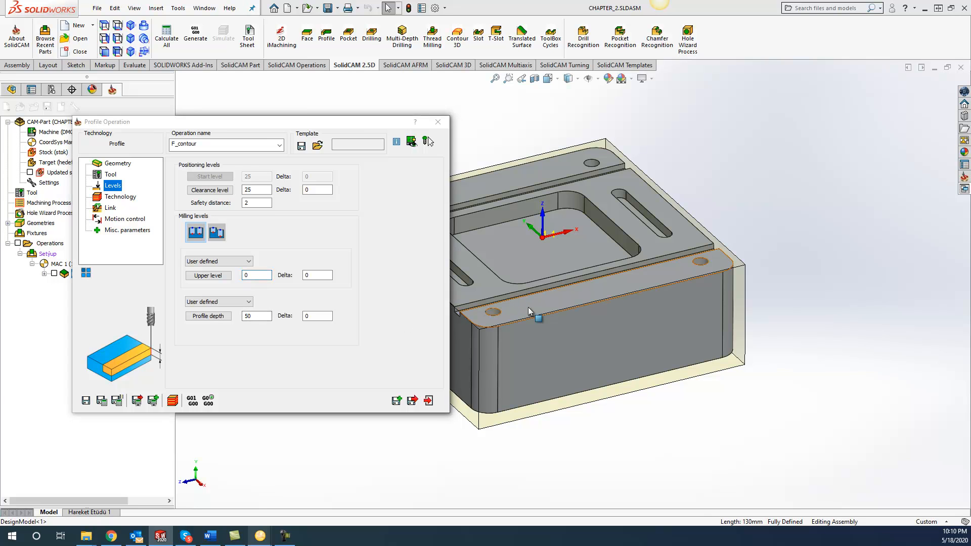
left_click(267, 318)
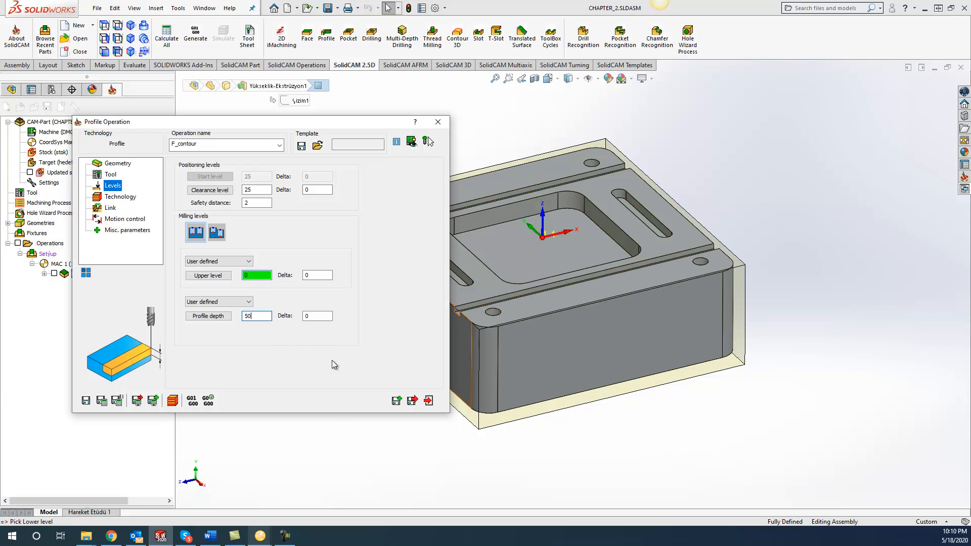
left_click(497, 412)
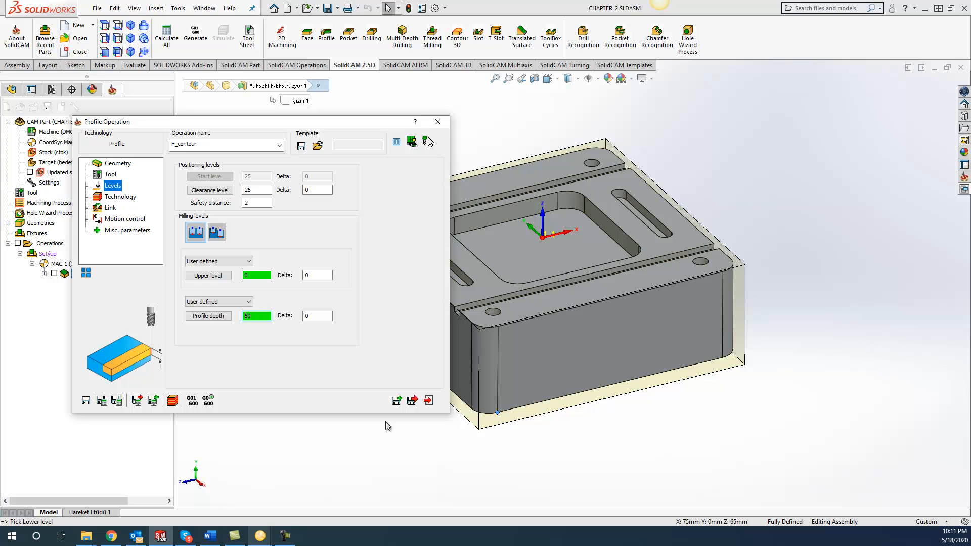
left_click(323, 315)
double_click(323, 316)
type("-1")
Step: Keep the tool side on Left and shift the chain's start position to about 11.7% of the whole chain, midway along its first edge
left_click(126, 198)
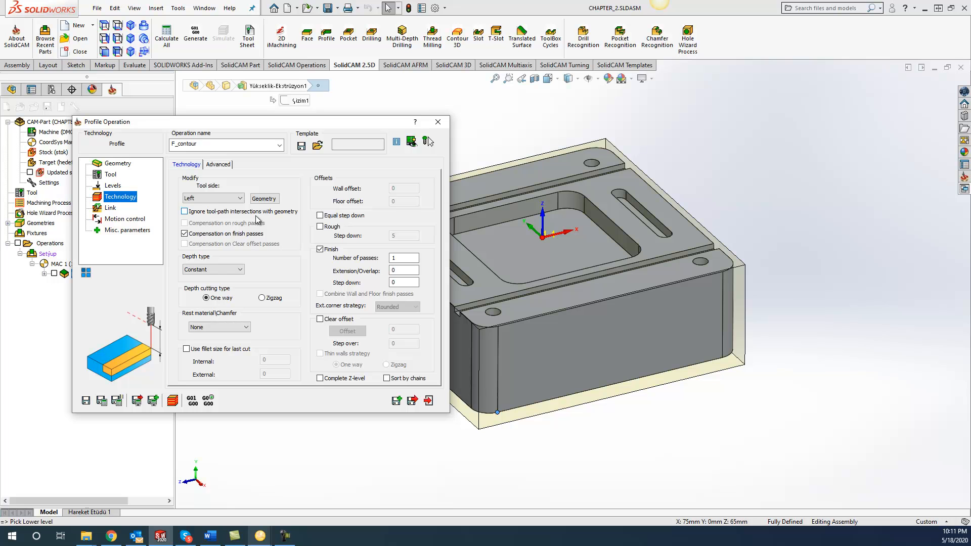
left_click(200, 200)
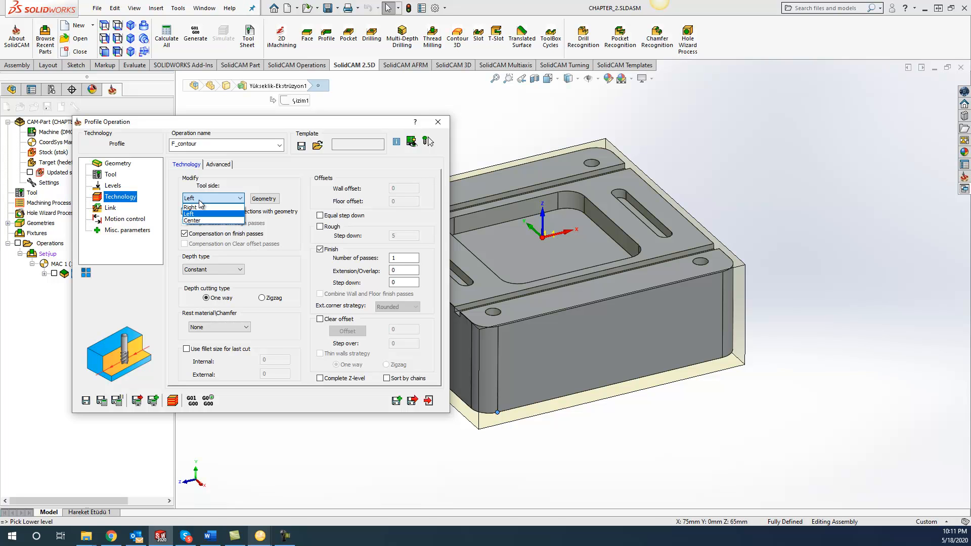
left_click(272, 200)
left_click(272, 201)
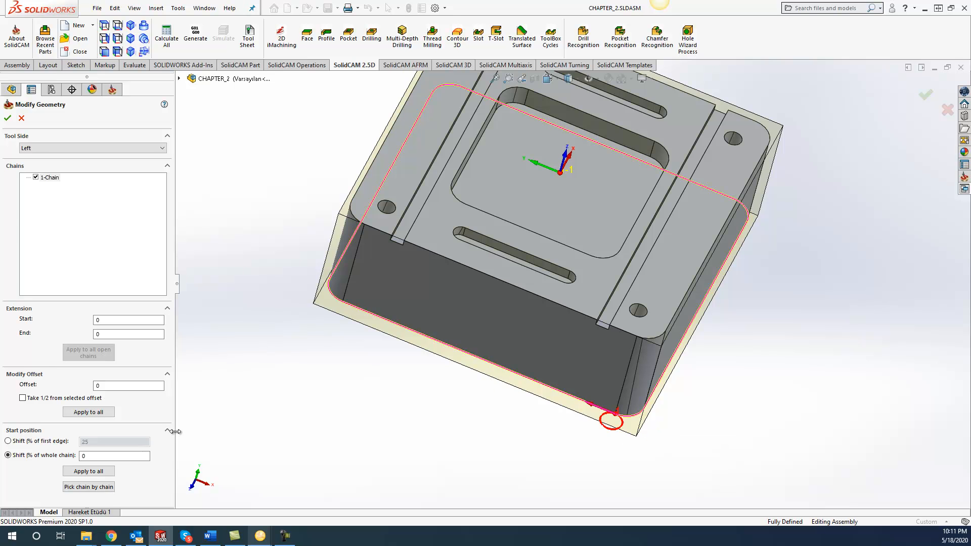
left_click(109, 455)
left_click(471, 356)
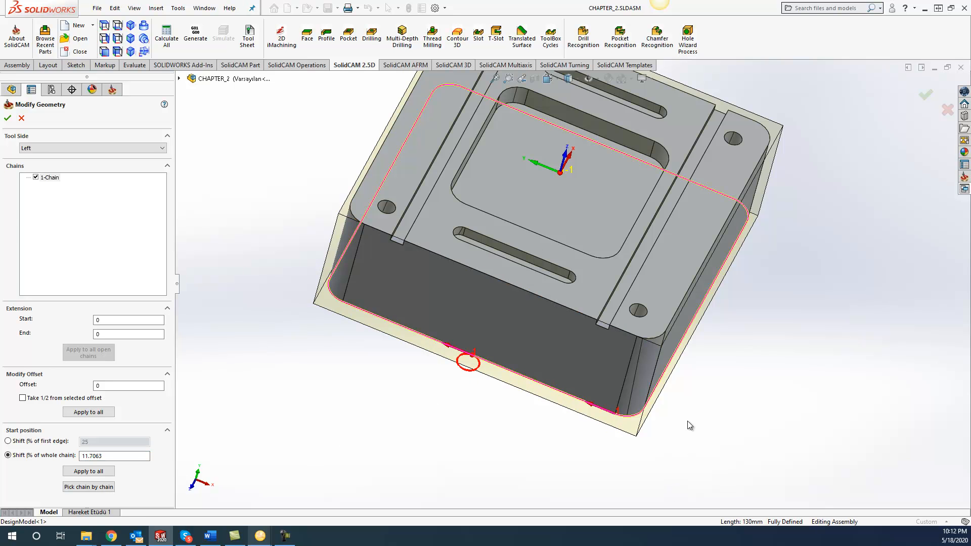
left_click(8, 118)
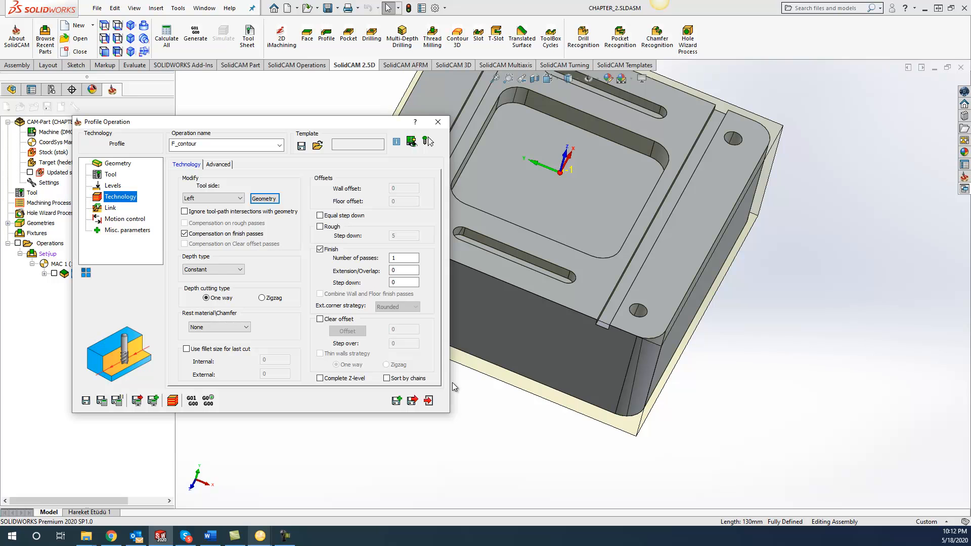
Step: Enable roughing with a step down of 3 and set the wall offset to 0.3
left_click(321, 227)
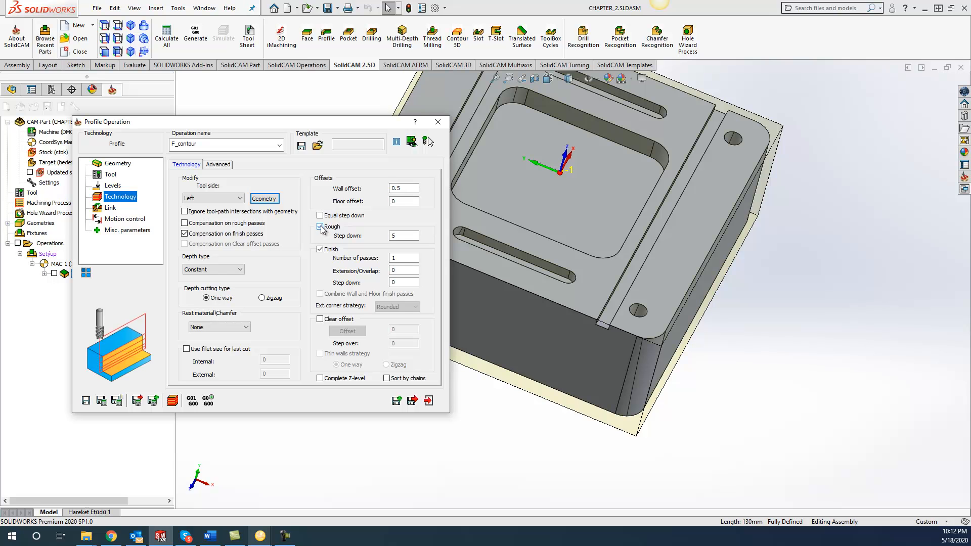
key("Tab")
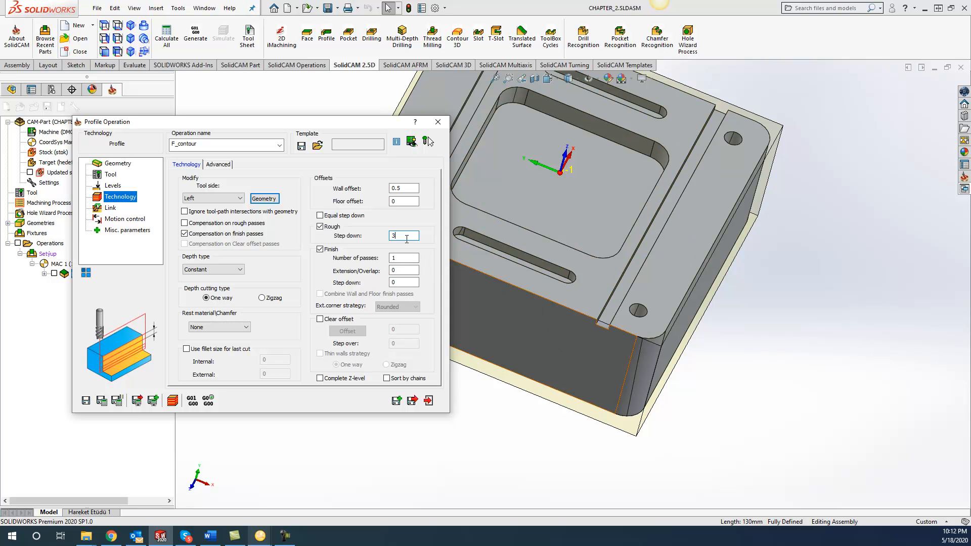
double_click(407, 188)
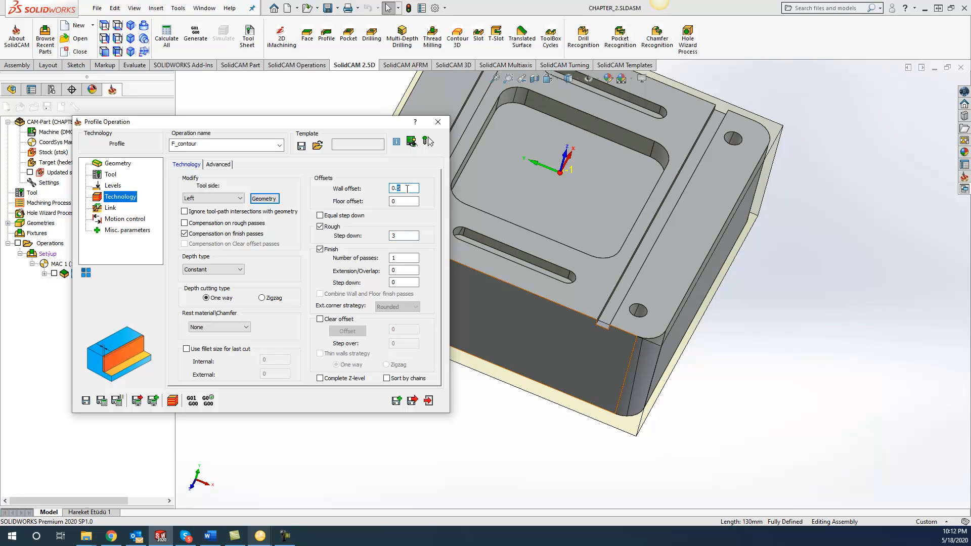
type("3")
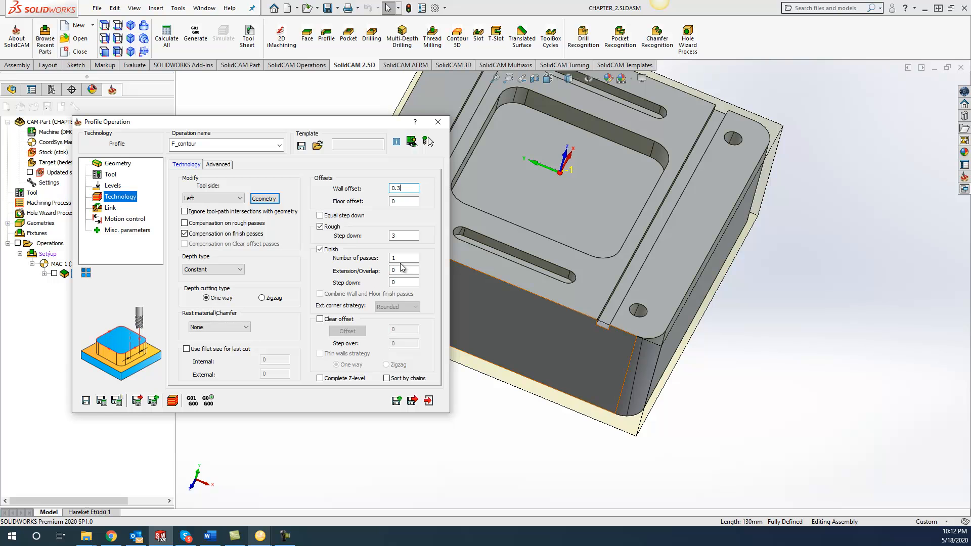
Step: Save and calculate the profile operation, and inspect the rough and finish passes around a part corner, viewed normal to the top face
left_click(118, 401)
middle_click_drag(766, 388, 673, 296)
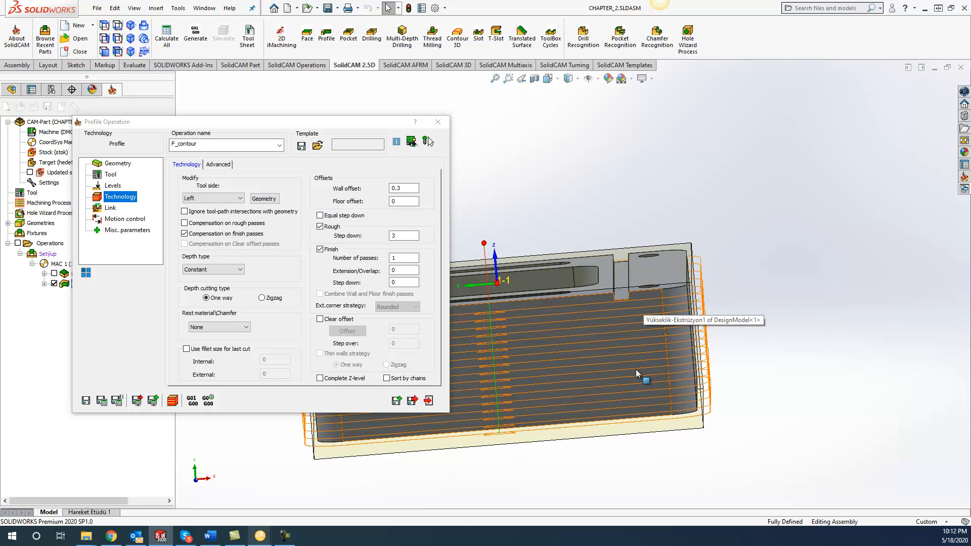
middle_click_drag(635, 370, 732, 239)
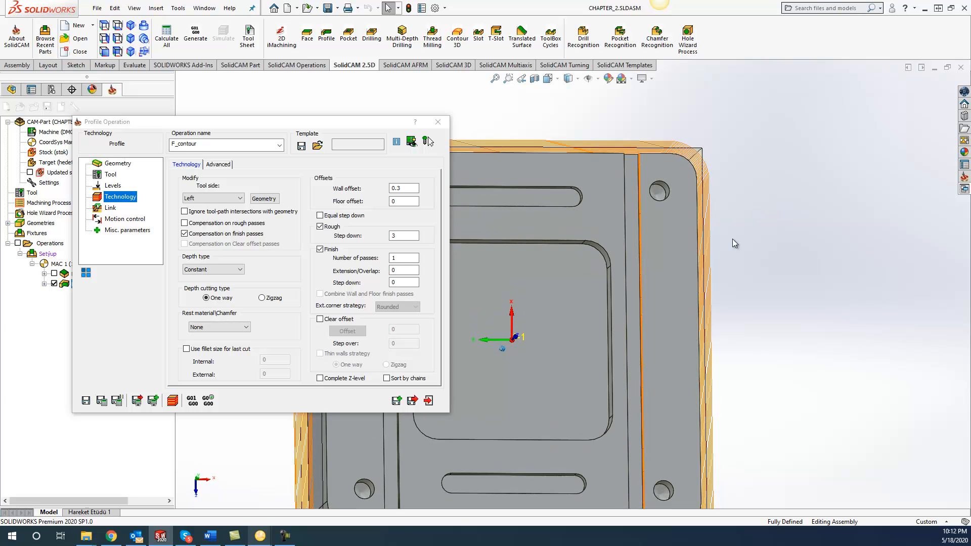
left_click(597, 208)
key("space")
left_click(813, 276)
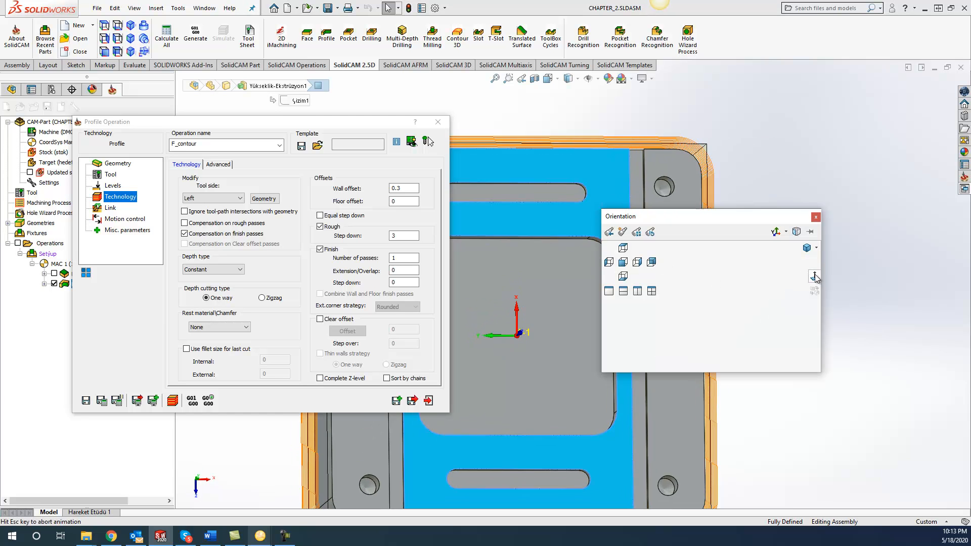
scroll(720, 141, "down", 6)
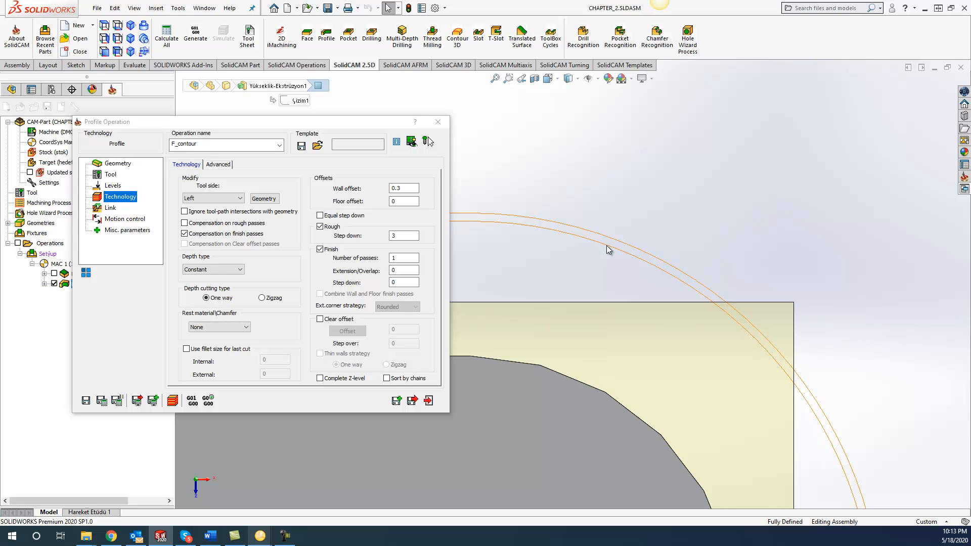
Step: Set the finish step down to 3 and recalculate the profile toolpath
left_click(410, 283)
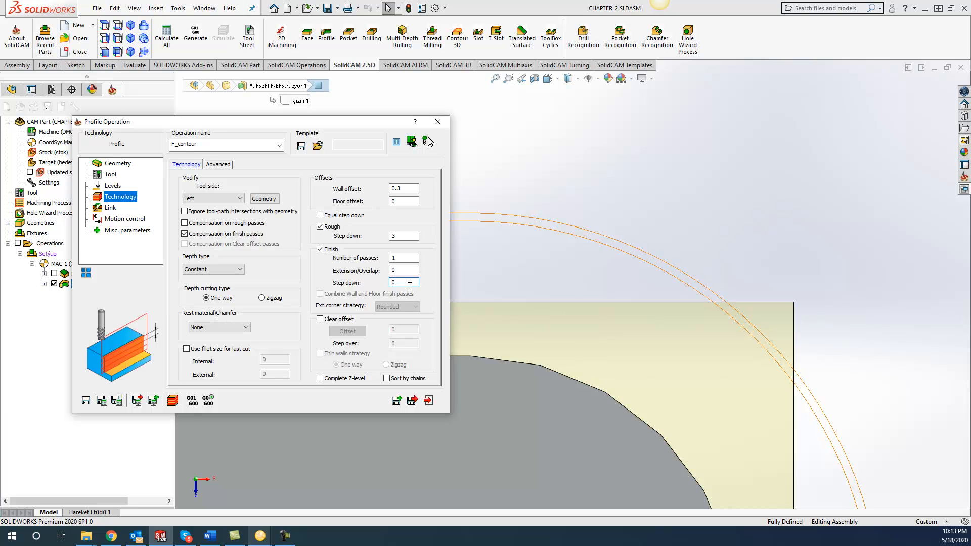
double_click(407, 283)
type("3")
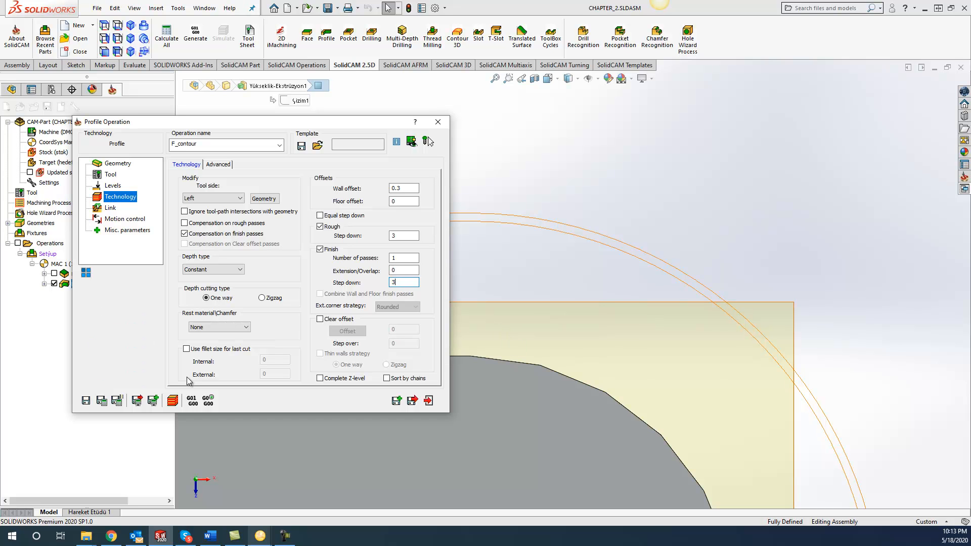
left_click(103, 402)
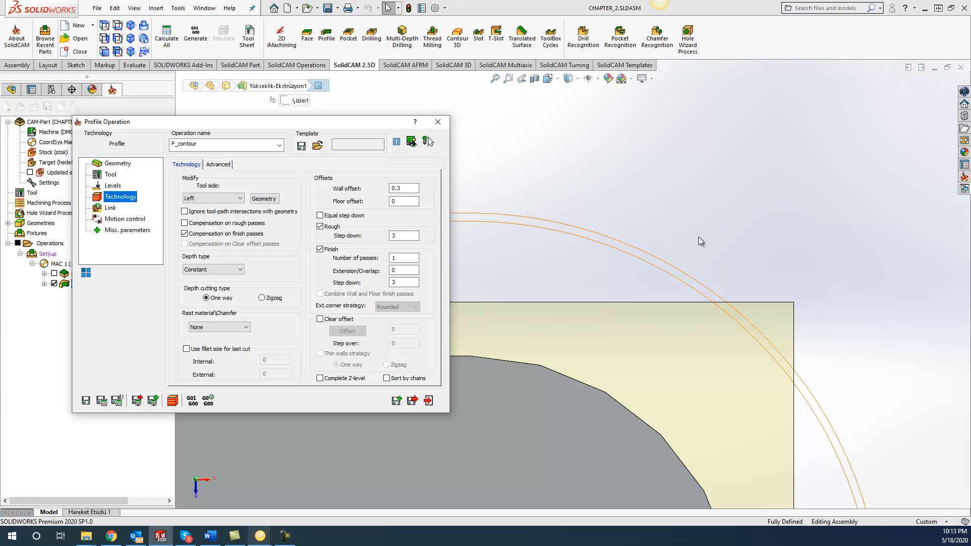
left_click(764, 204)
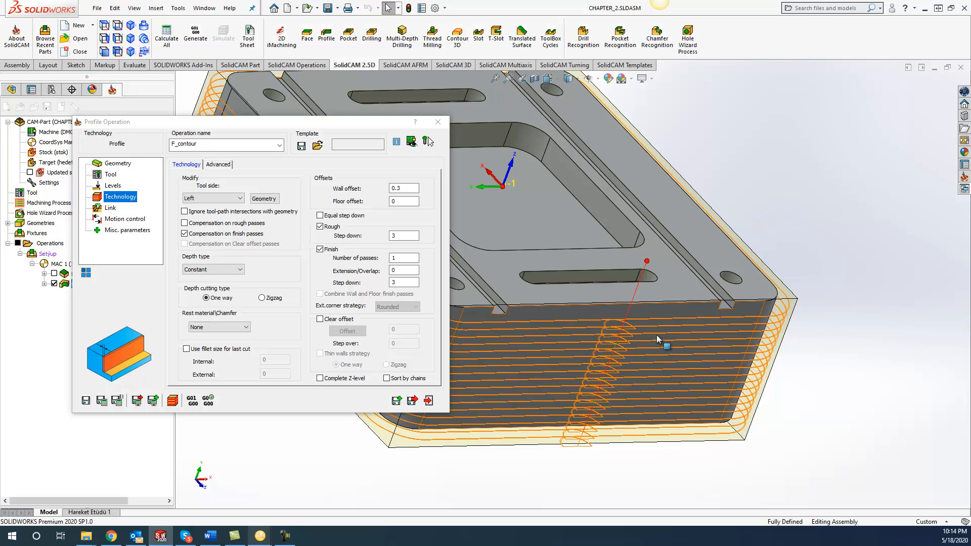
Step: Change the depth type to Helical and recalculate the profile toolpath
left_click(203, 270)
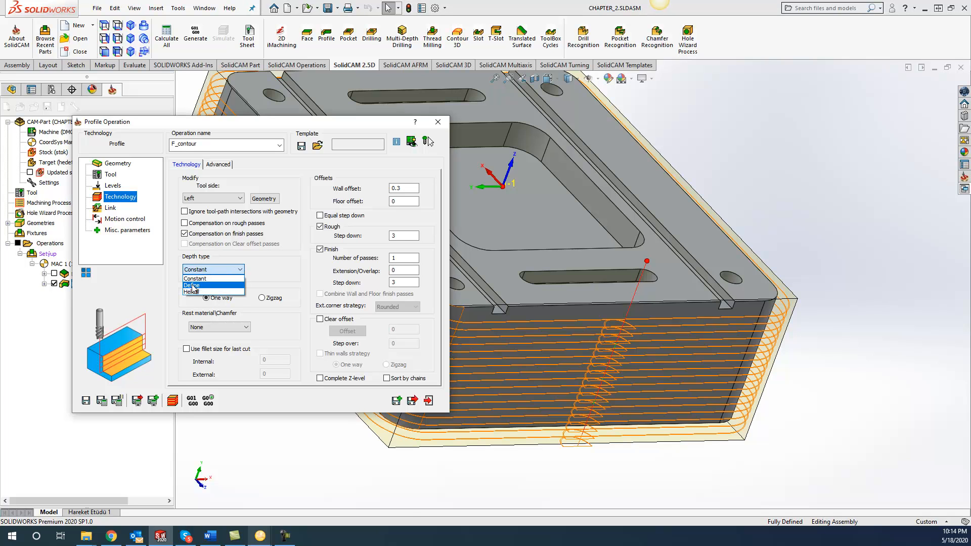
left_click(202, 286)
left_click(102, 400)
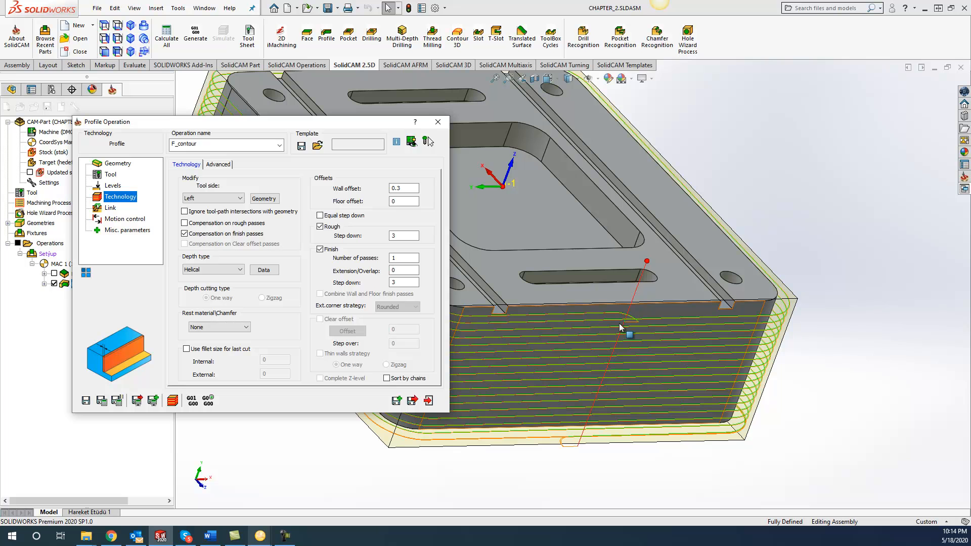
Step: Review the link settings of the F_contour operation and run its machining simulation in SolidVerify
left_click(109, 208)
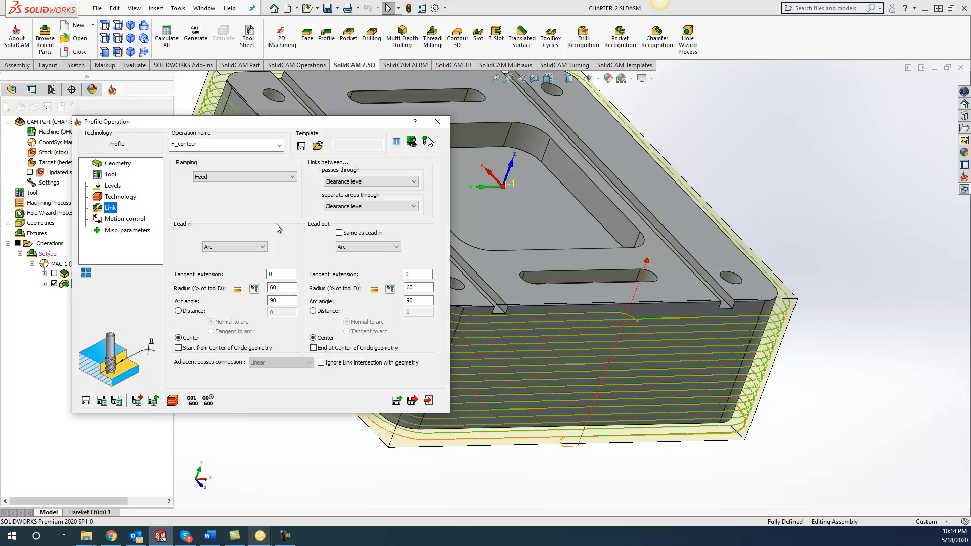
left_click(172, 402)
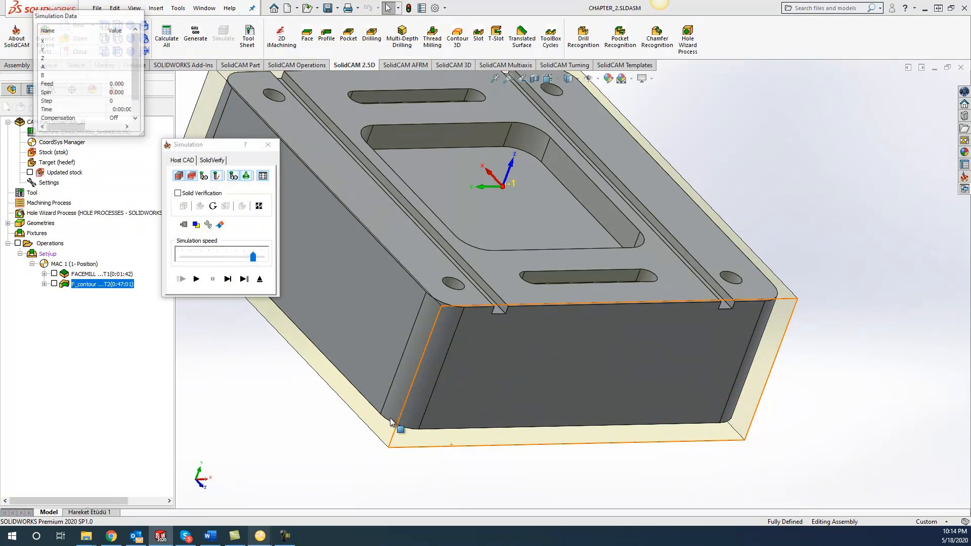
left_click(211, 160)
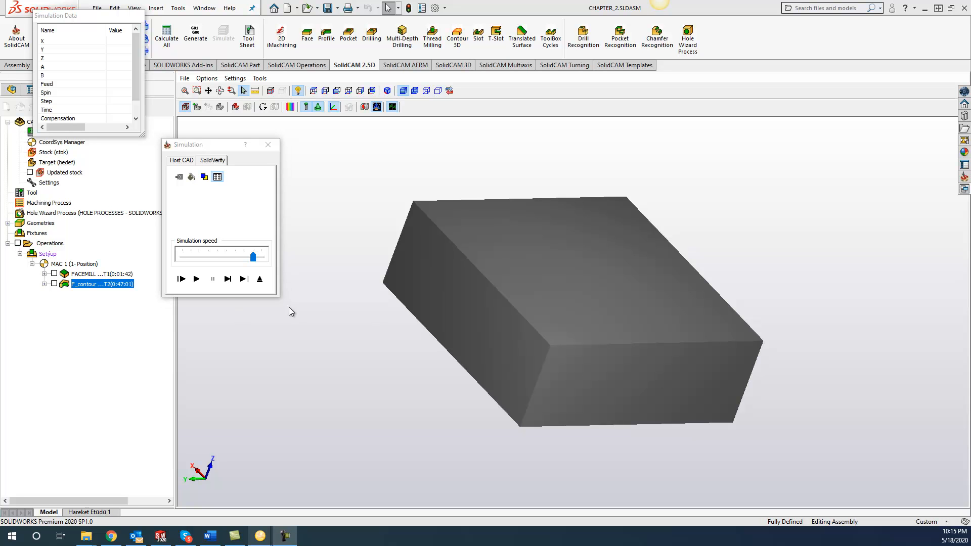
left_click(197, 279)
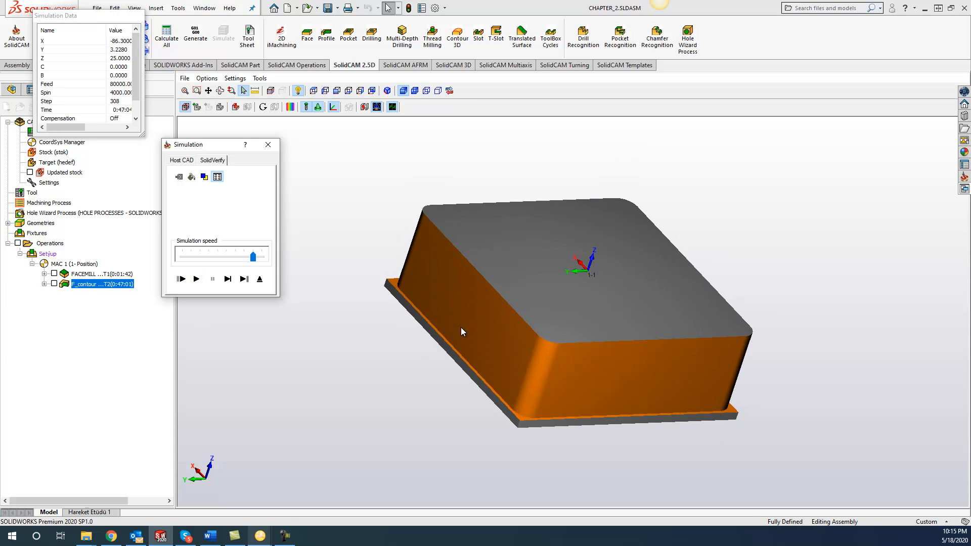
Step: Compare the machined stock with the target from two viewing angles, and close the simulation
left_click(290, 107)
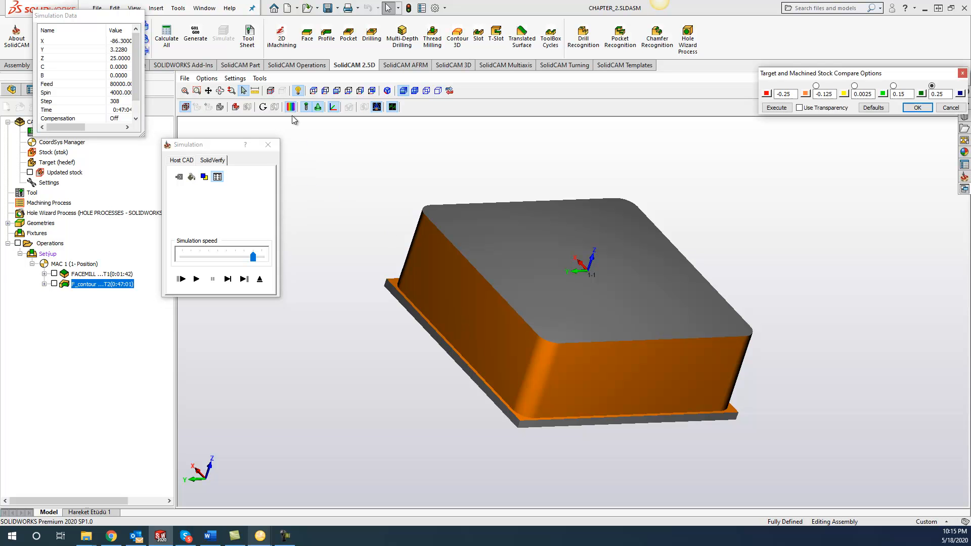
left_click(775, 110)
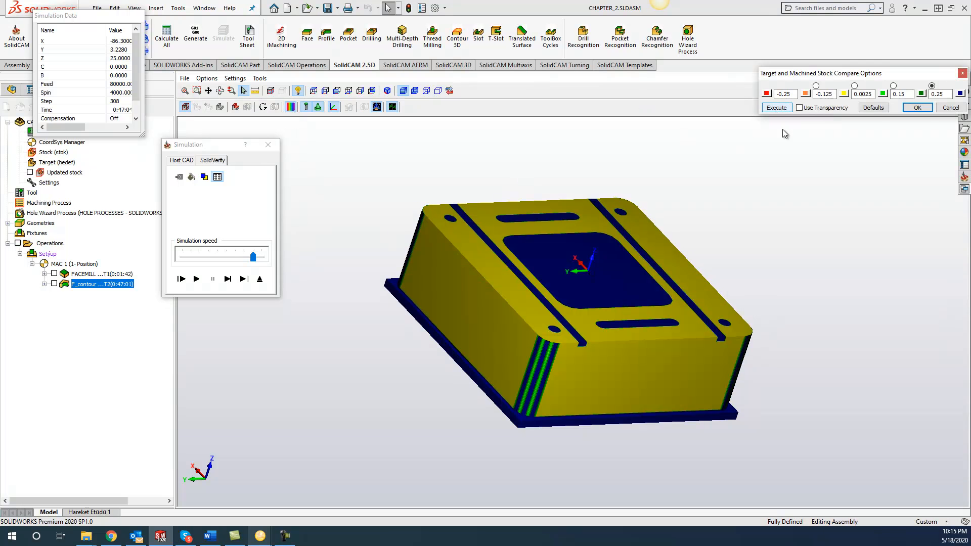
middle_click_drag(723, 391, 713, 389)
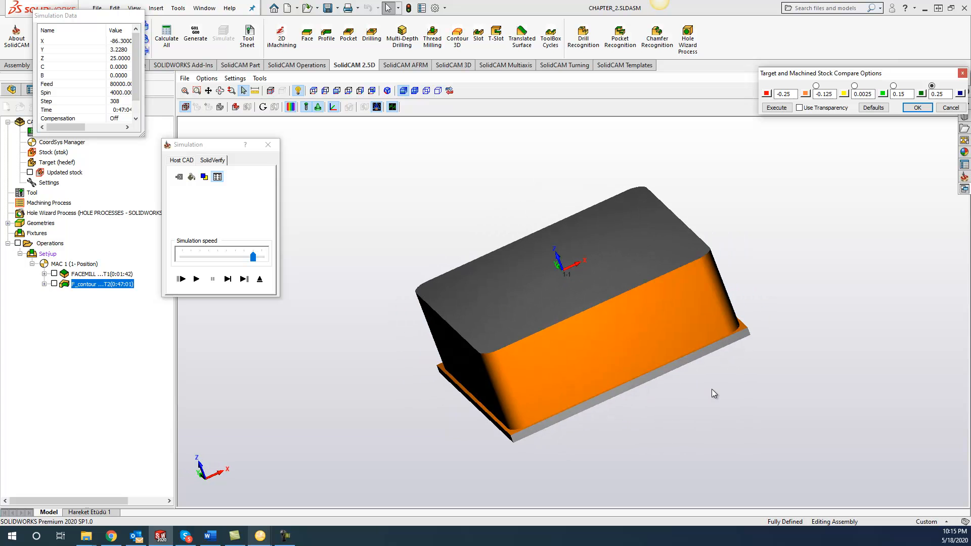
left_click(777, 108)
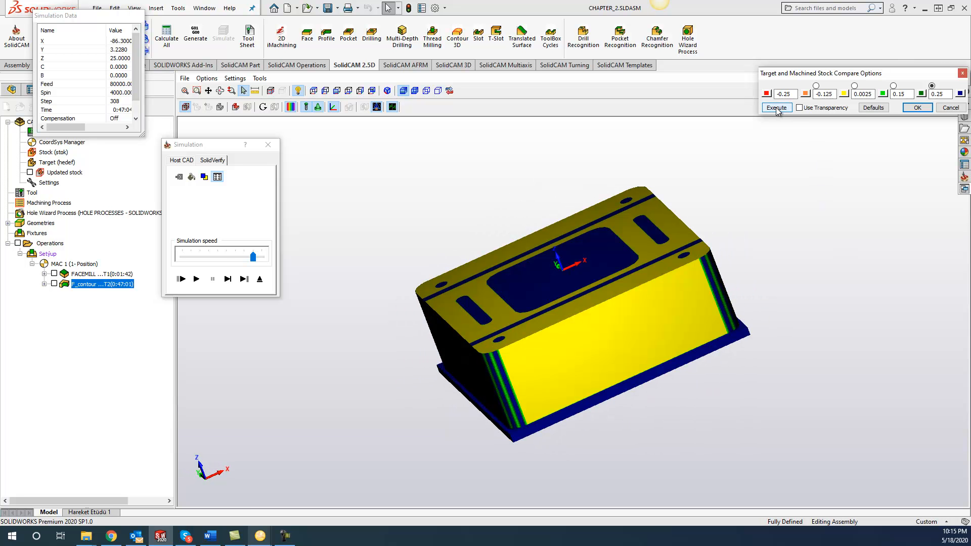
left_click(268, 145)
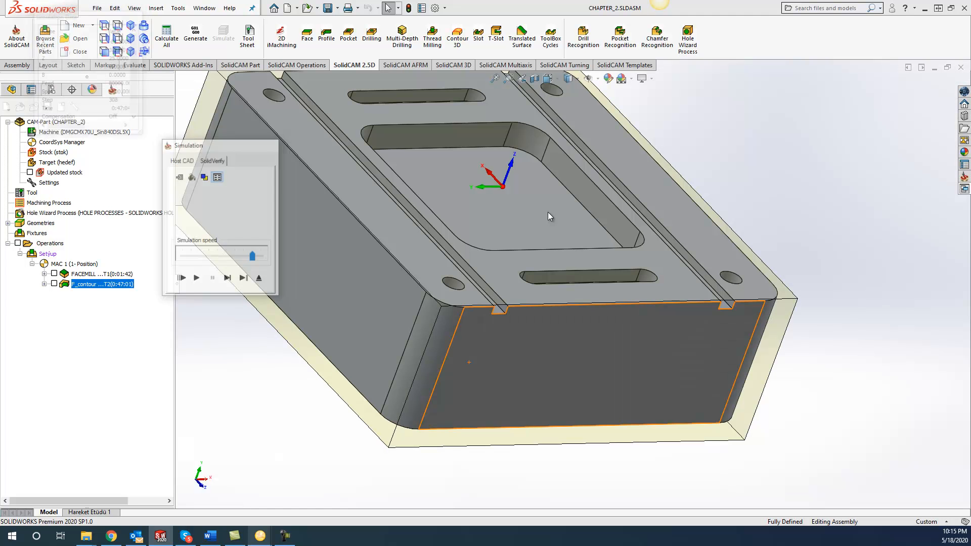
Step: Rename the profile operation as MILL OUTSIDE, save and calculate it, and hide its toolpath
left_click(438, 123)
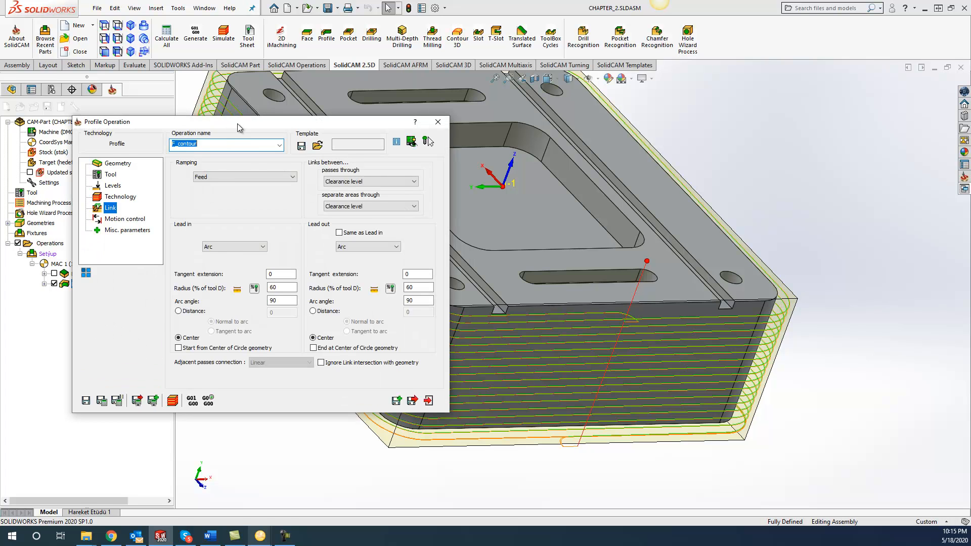
left_click_drag(230, 126, 406, 169)
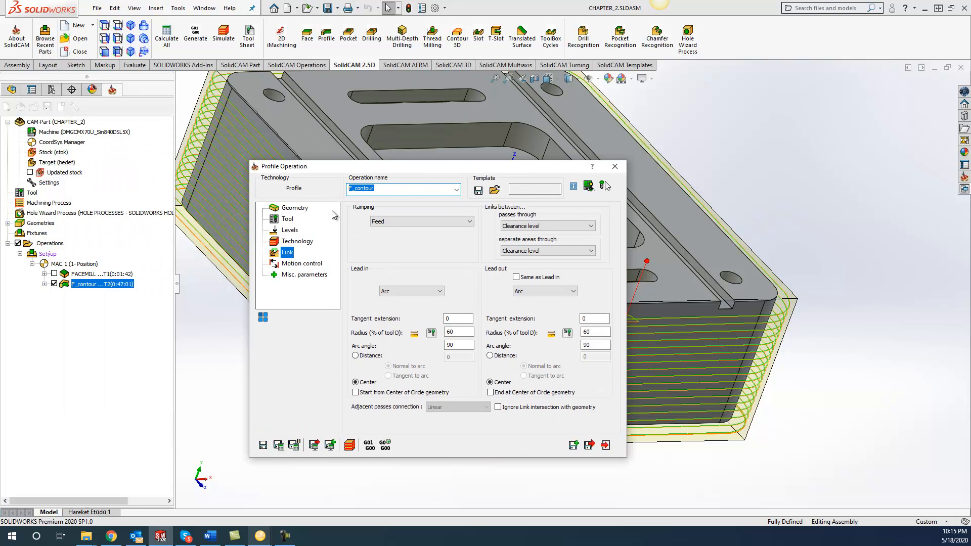
type("MILL OUTSIDE")
left_click(279, 445)
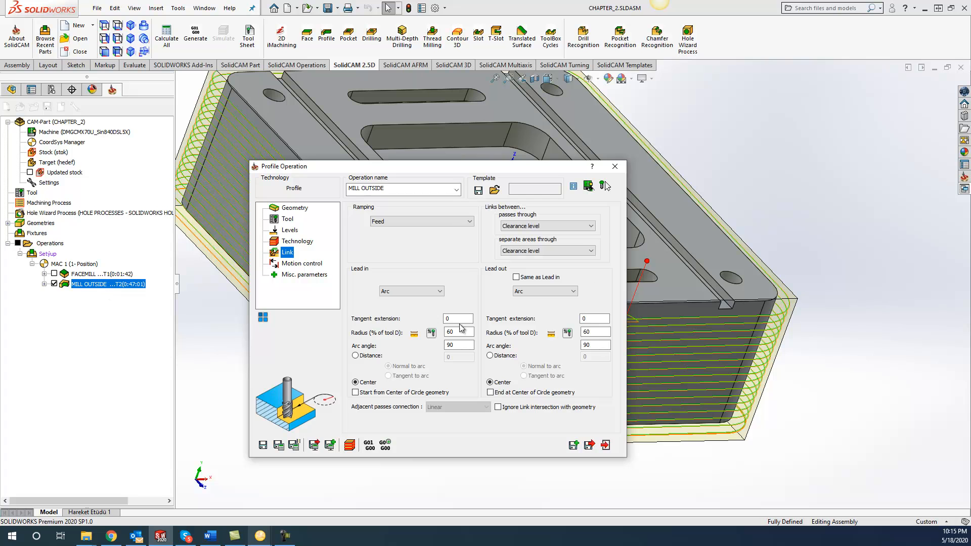
left_click(620, 168)
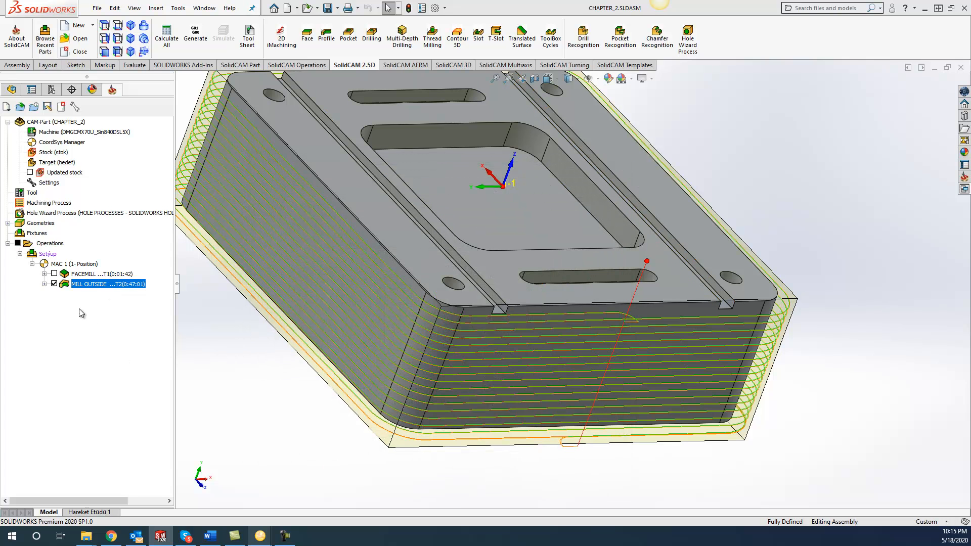
left_click(54, 283)
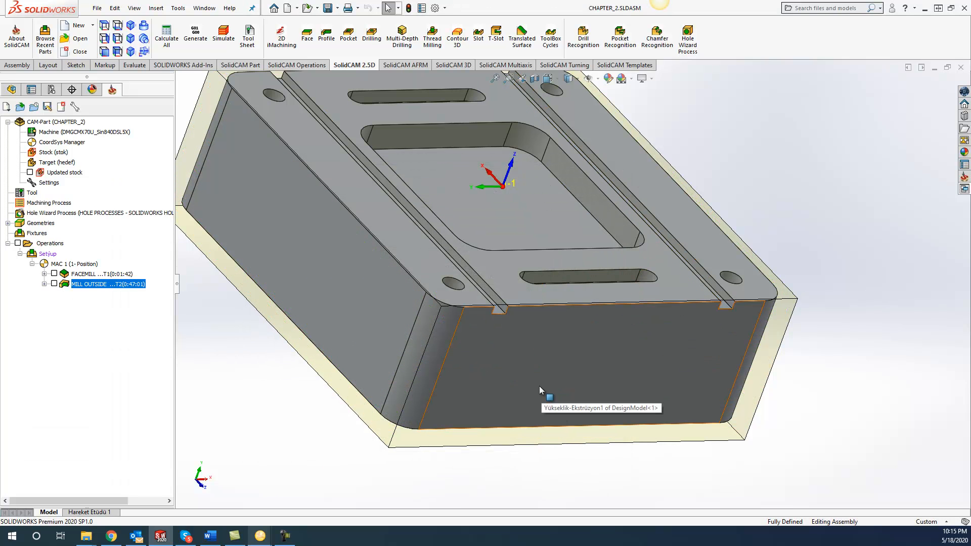
Step: Add a new profile operation and check the width of the open groove where it meets the part's side face
middle_click_drag(708, 290, 347, 287)
scroll(732, 369, "up", 3)
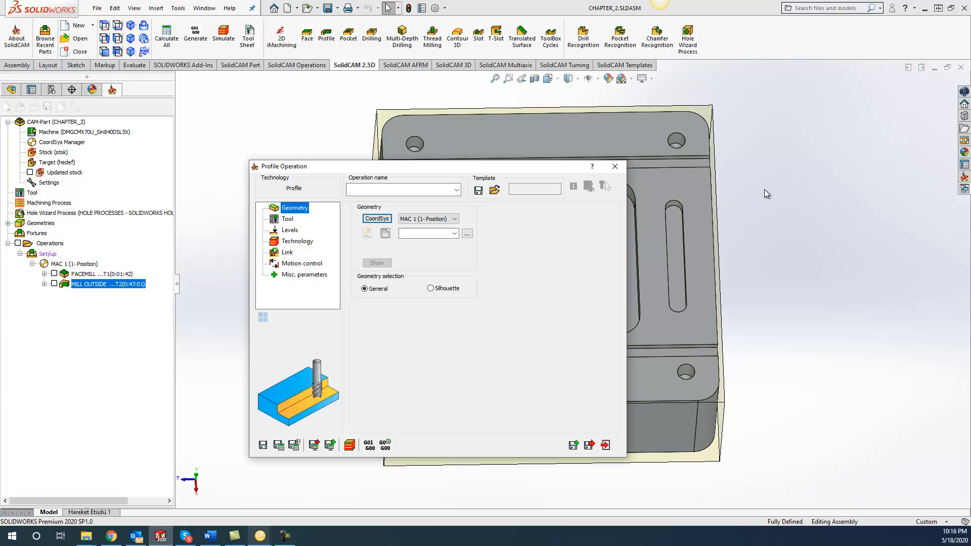
left_click(802, 213)
middle_click_drag(744, 203, 770, 287)
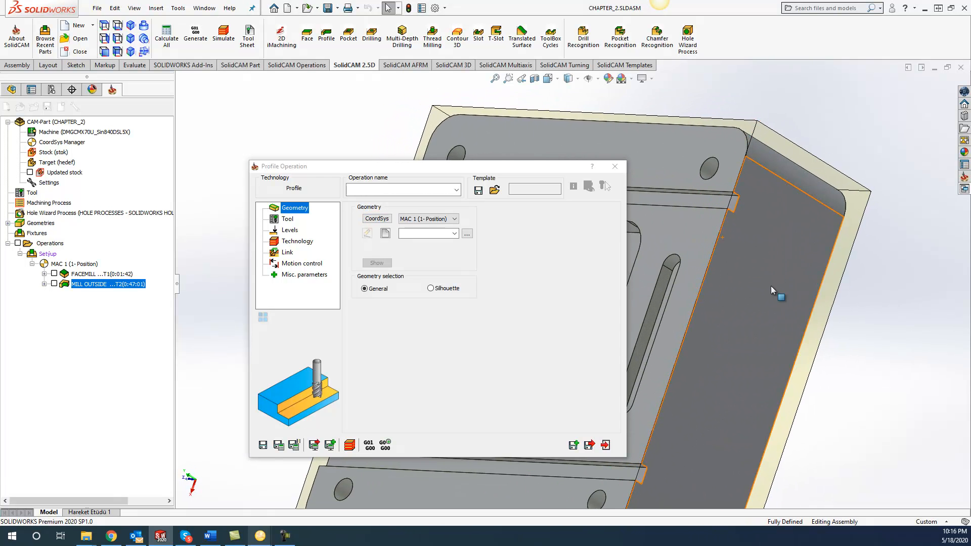
left_click(735, 208)
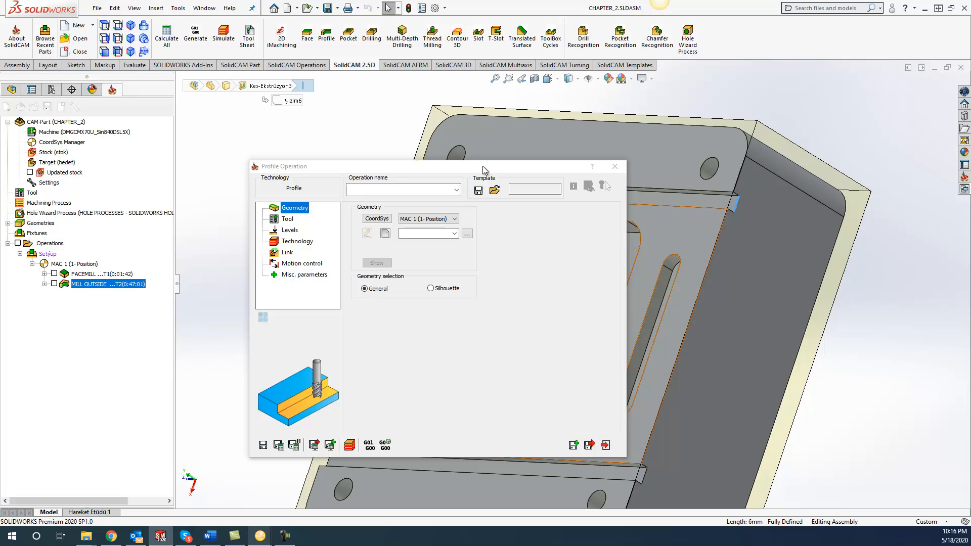
Step: Define a new profile geometry with two chains, one along the outer top edge of each long groove
left_click(385, 233)
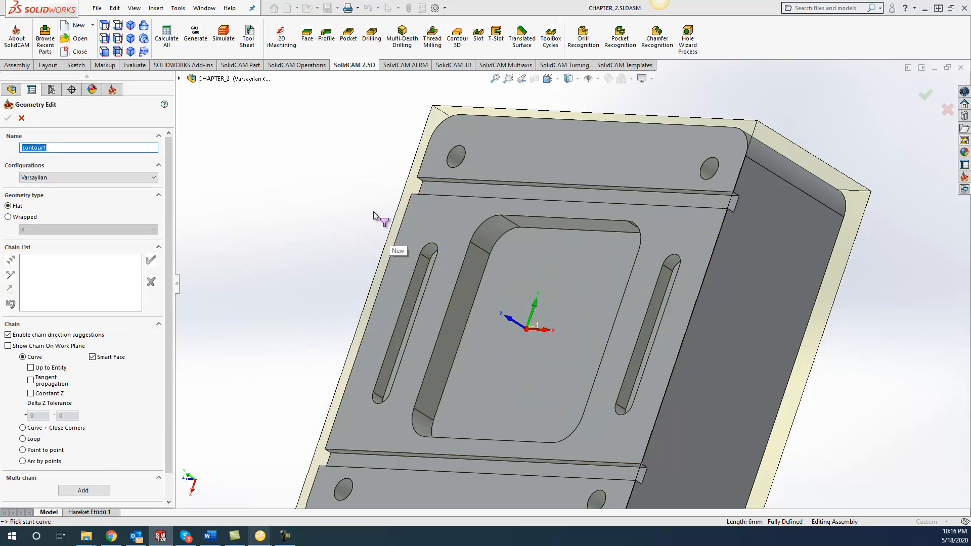
left_click(431, 184)
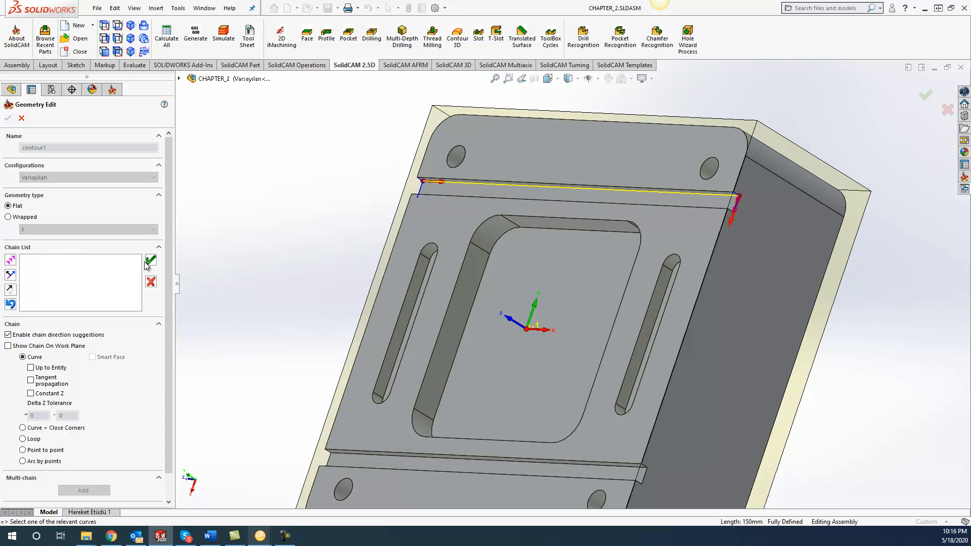
left_click(145, 262)
middle_click_drag(640, 432, 605, 417)
left_click(606, 415)
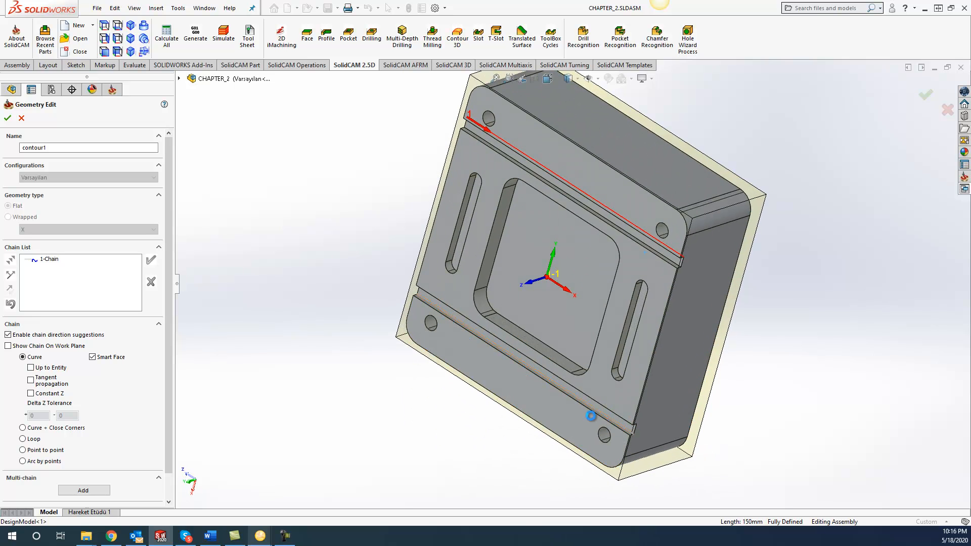
left_click(151, 261)
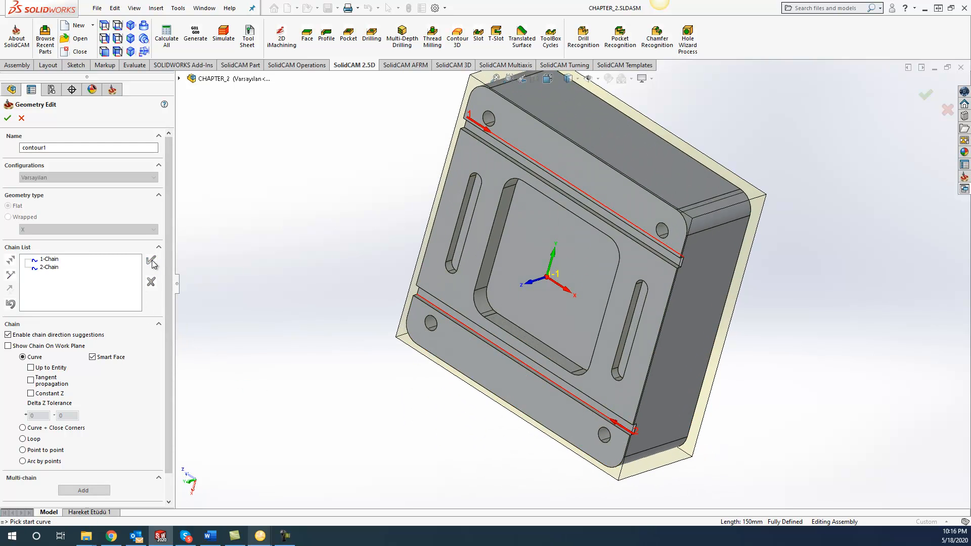
left_click(7, 117)
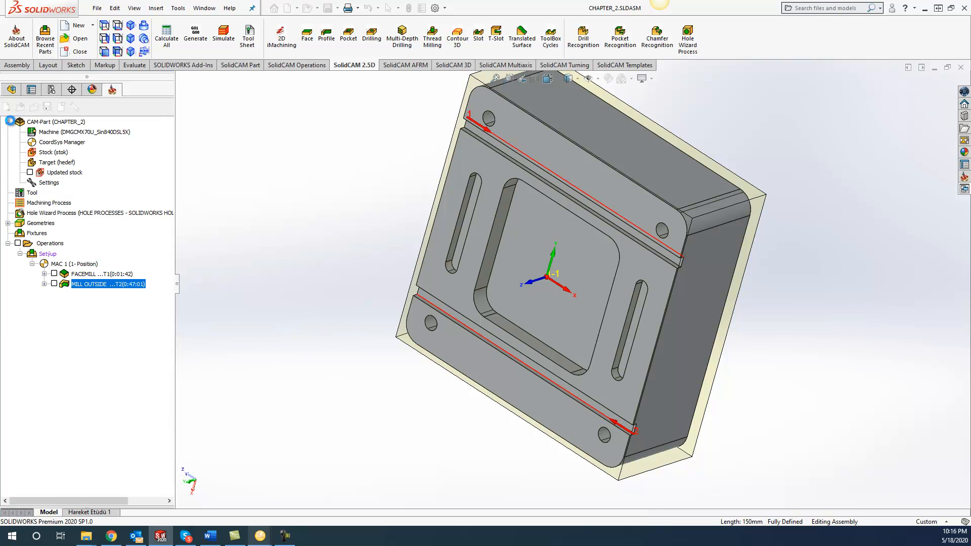
Step: Assign tool number 4, the 6 mm end mill, to the operation and review its feed and spin data
left_click(286, 220)
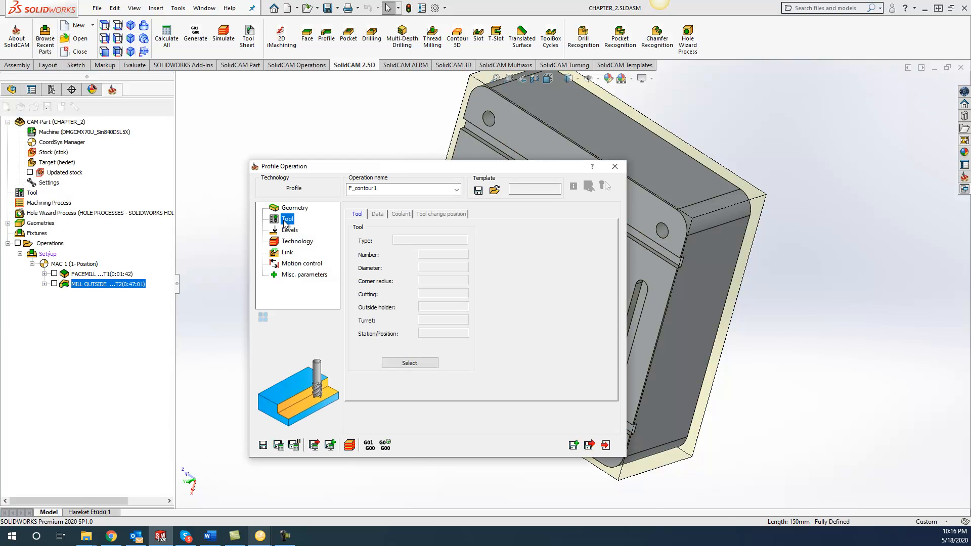
left_click(414, 365)
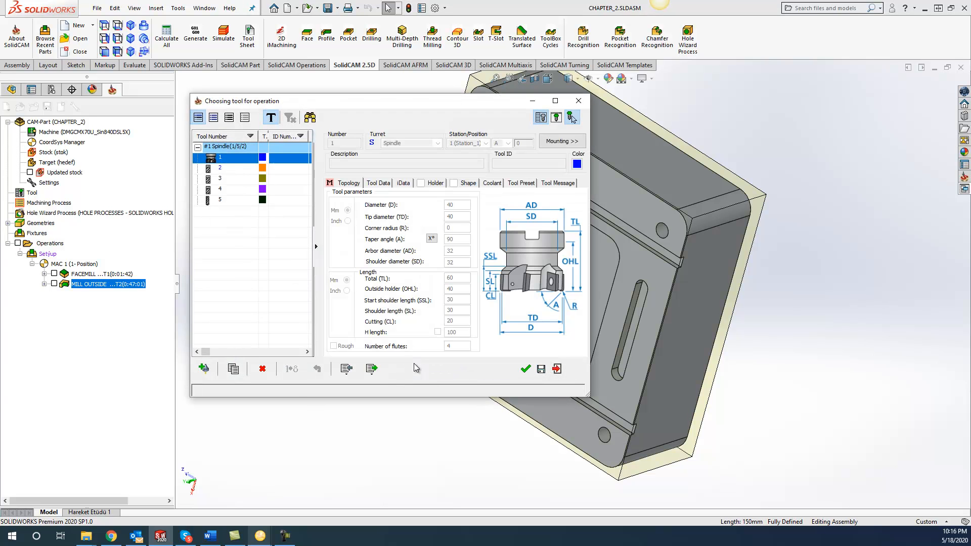
left_click(233, 188)
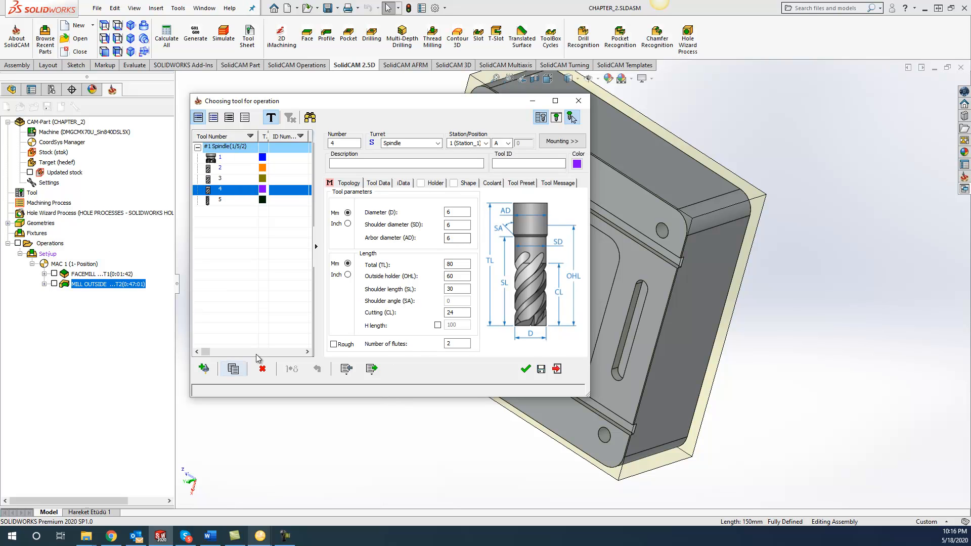
left_click(526, 369)
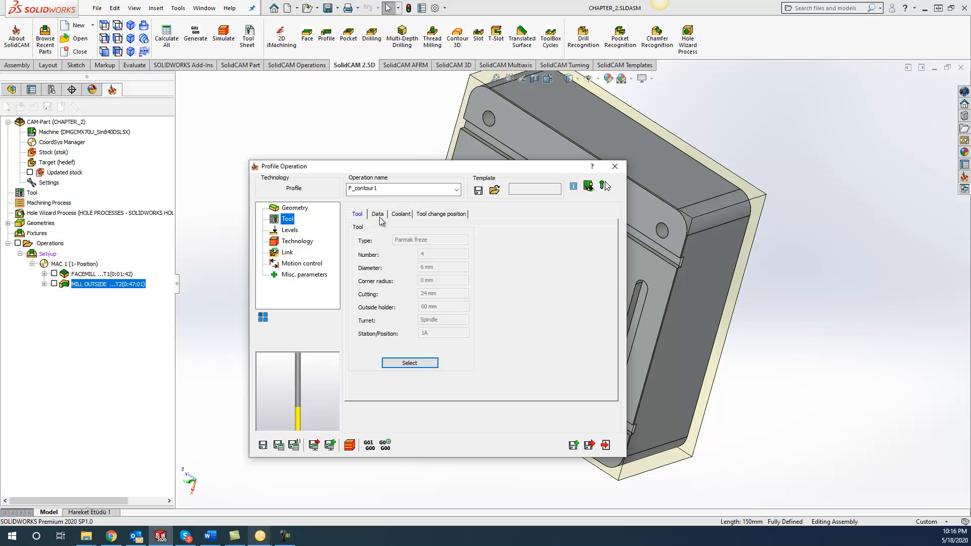
left_click(379, 217)
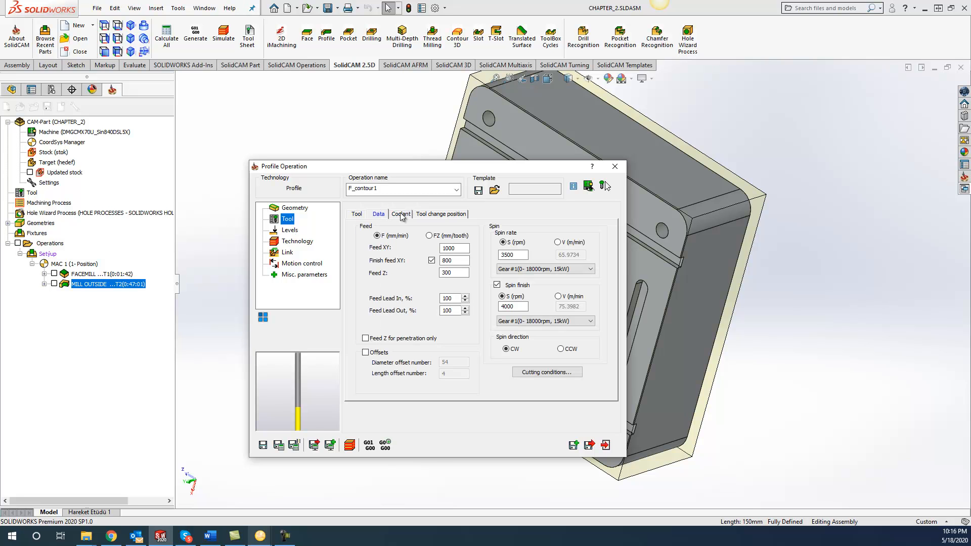
Step: Pick the part's top face as the upper level and the groove floor as the profile depth
left_click(293, 231)
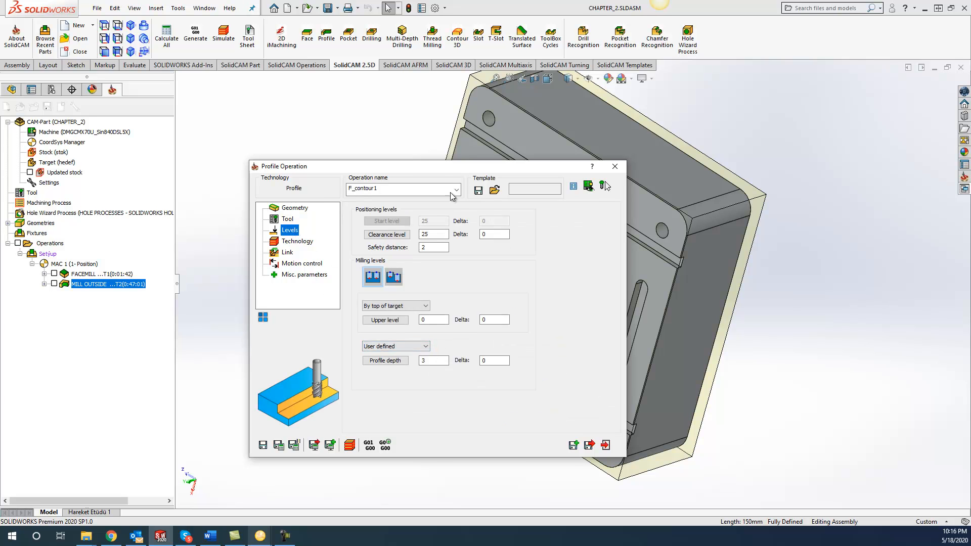
left_click_drag(461, 170, 311, 121)
left_click(786, 373)
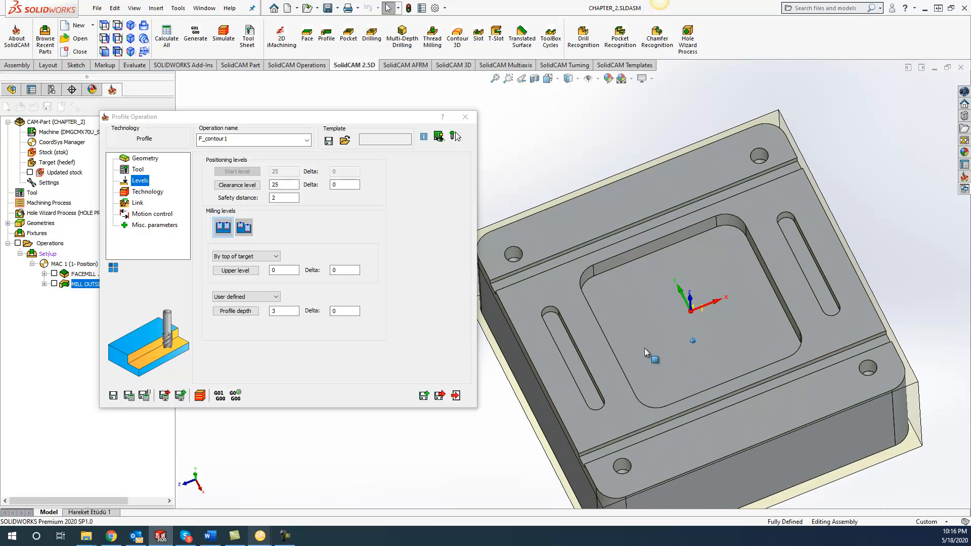
left_click(284, 270)
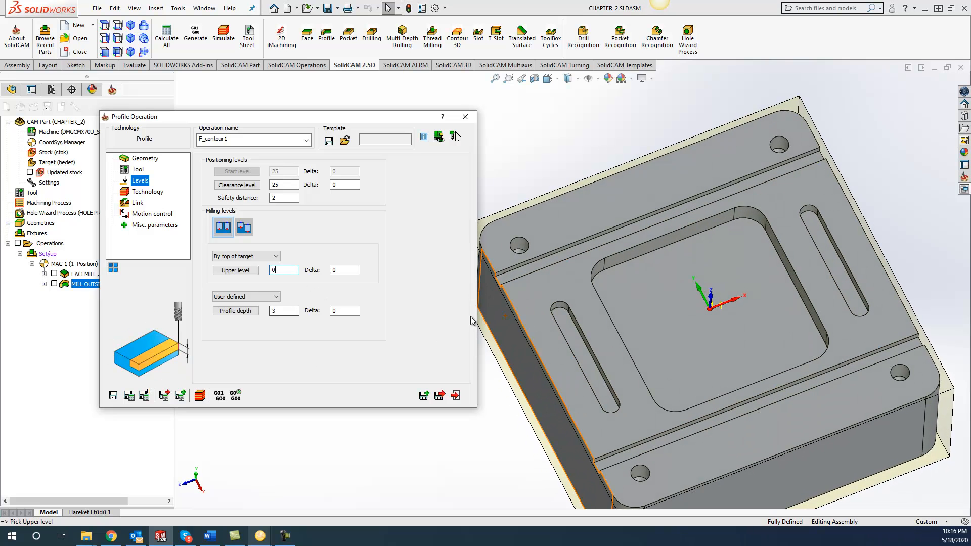
left_click(524, 304)
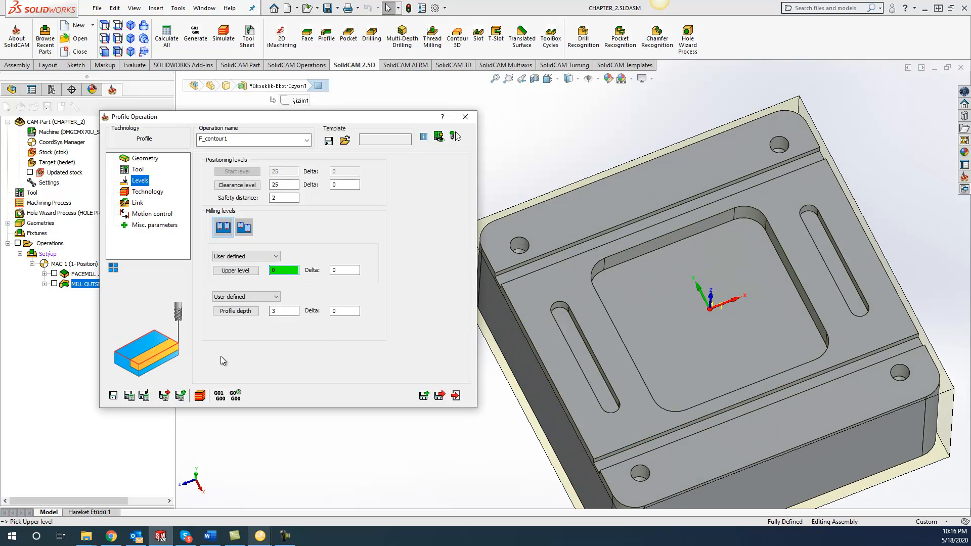
left_click(284, 311)
left_click(519, 274)
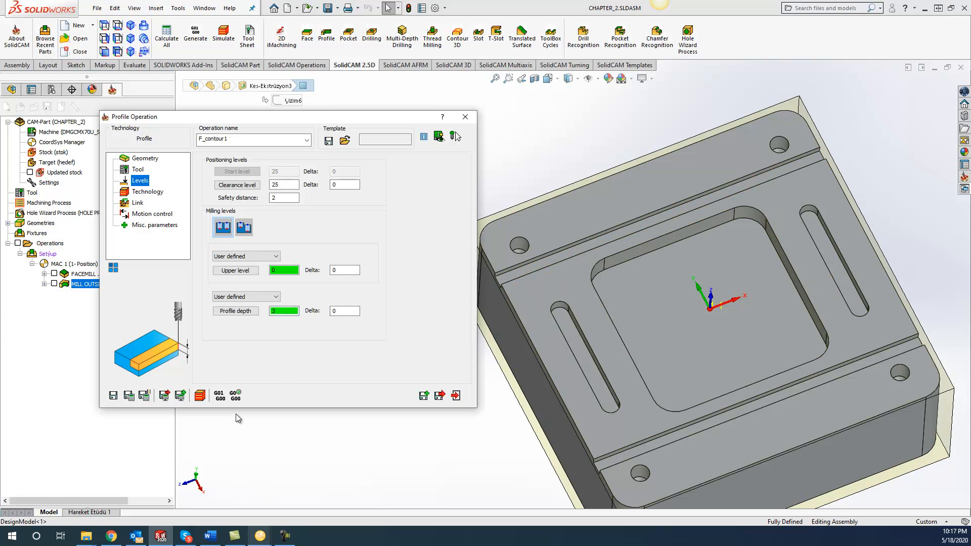
Step: Open the profile geometry for modification in the technology settings and reverse the direction of the first chain
left_click(148, 192)
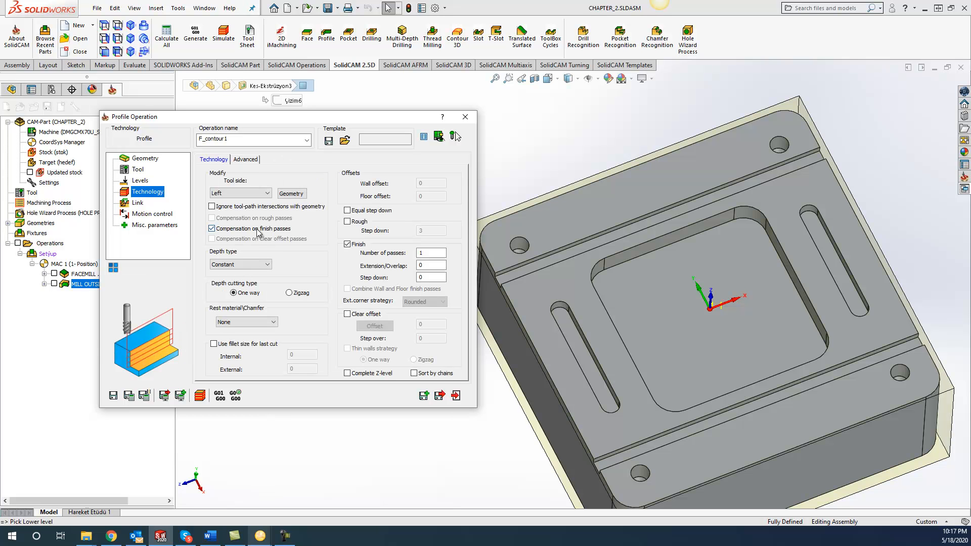
left_click(294, 196)
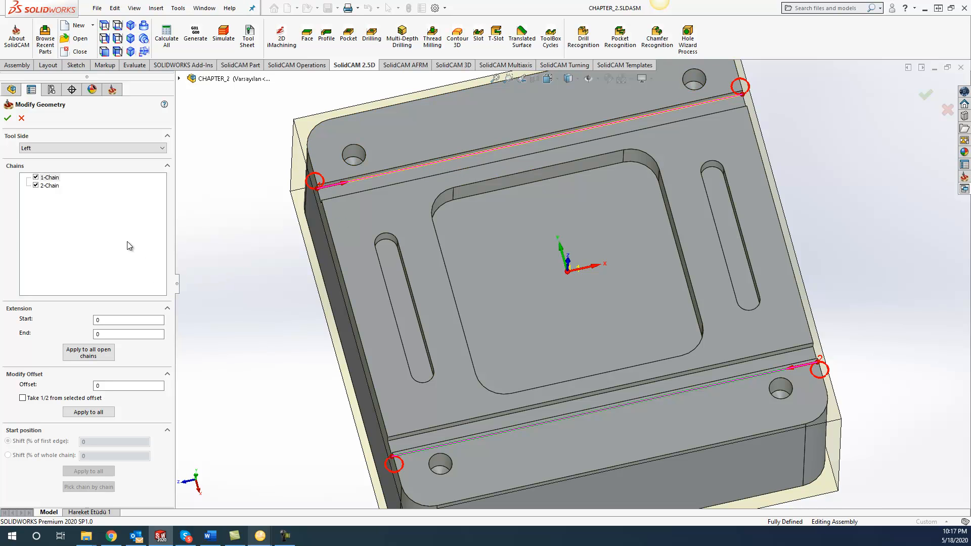
right_click(49, 178)
left_click(81, 223)
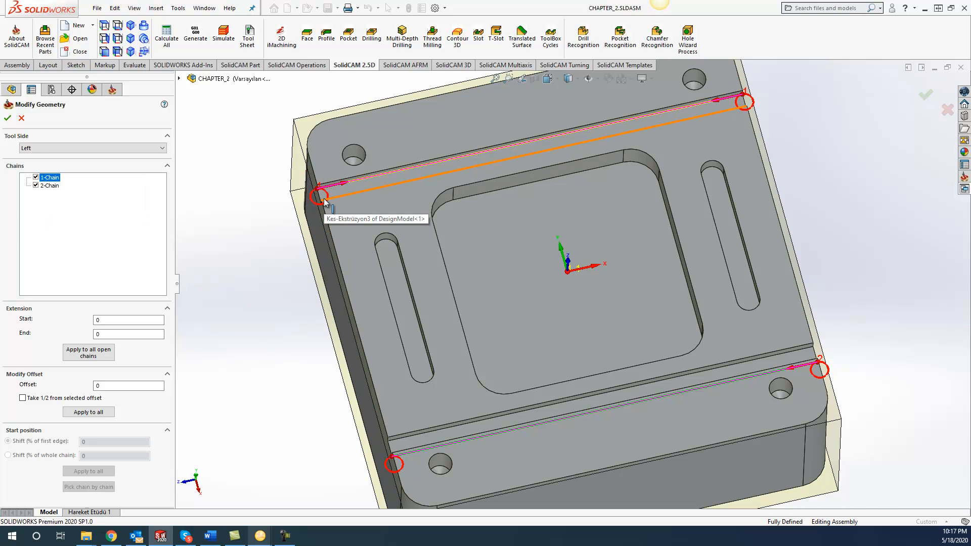
Step: Reverse the direction of the second chain in the profile geometry
right_click(50, 186)
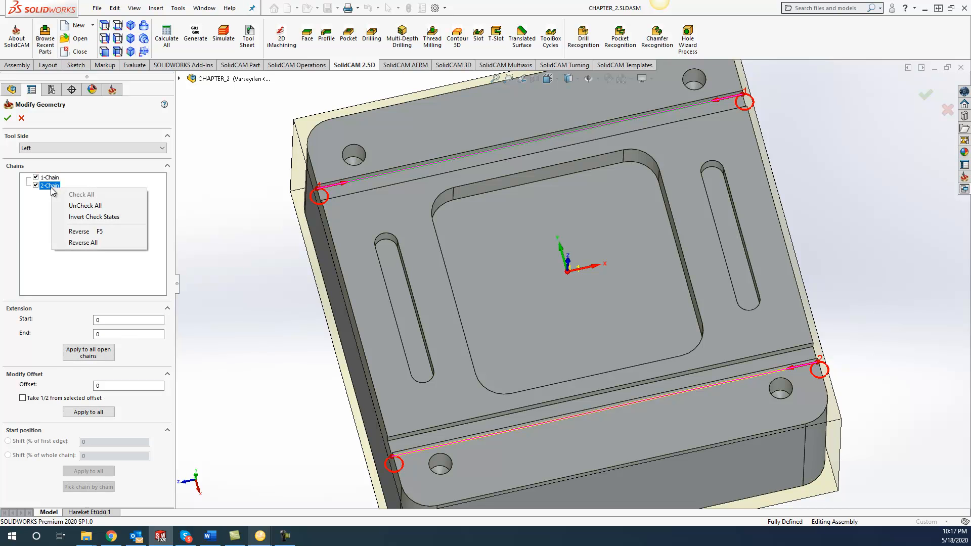
left_click(79, 231)
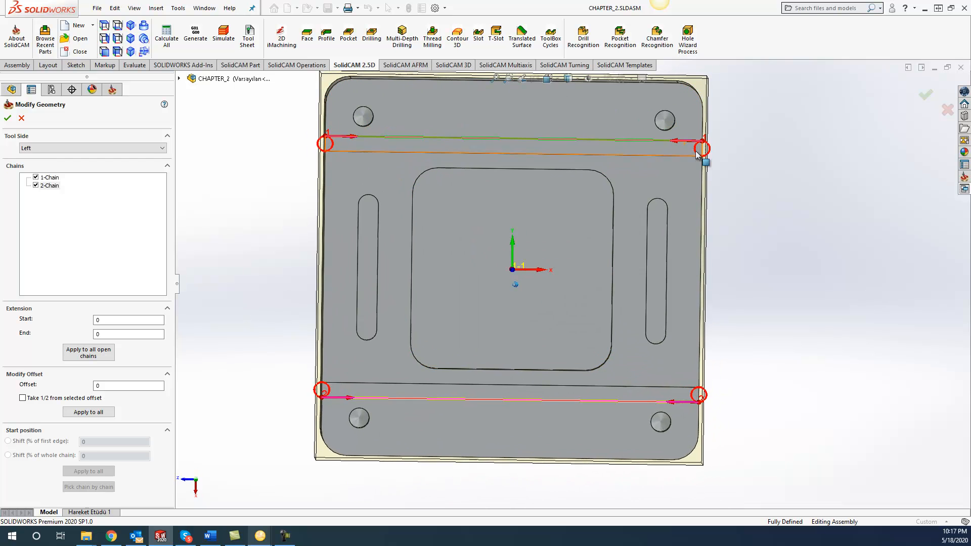
Step: Extend all open chains by 4 at both start and end, and accept the modified geometry
scroll(730, 124, "down", 6)
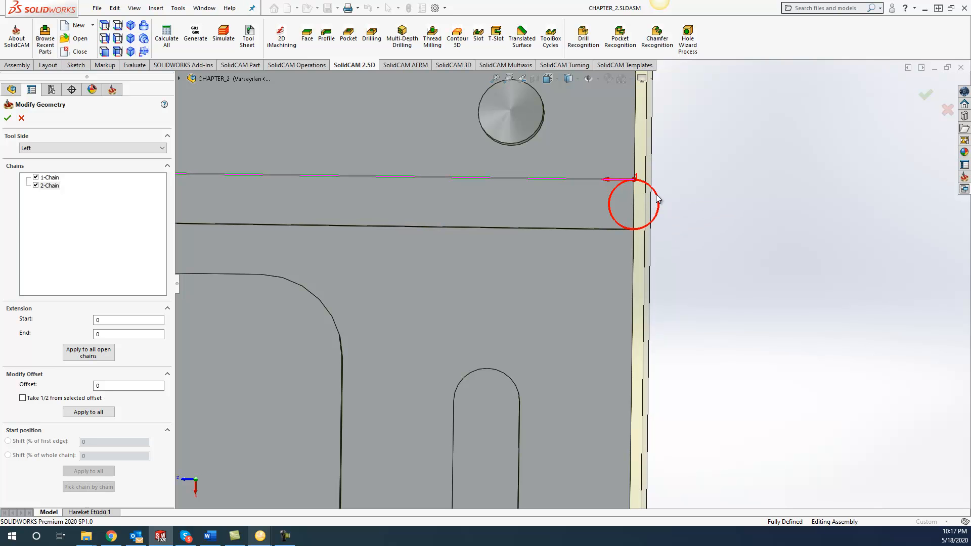
left_click(113, 320)
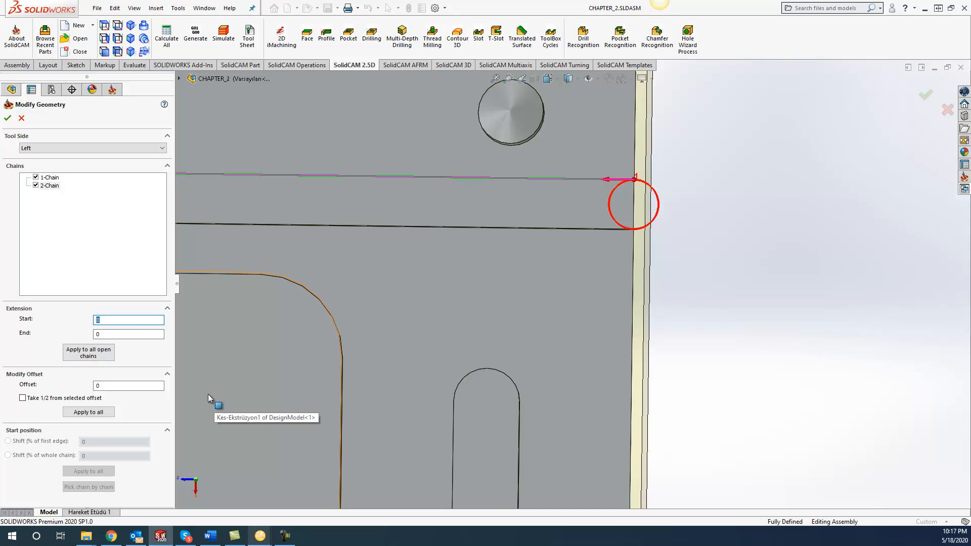
left_click(636, 213)
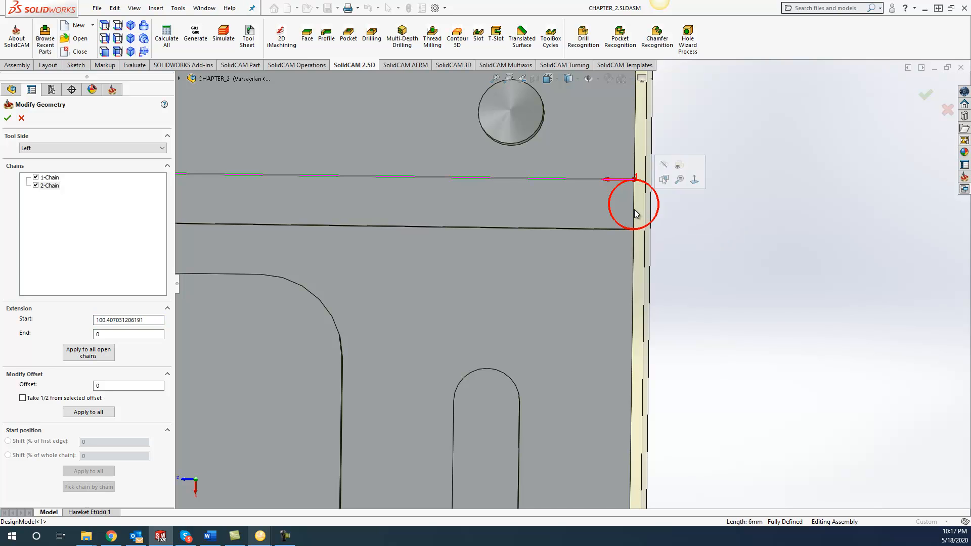
left_click_drag(151, 321, 81, 318)
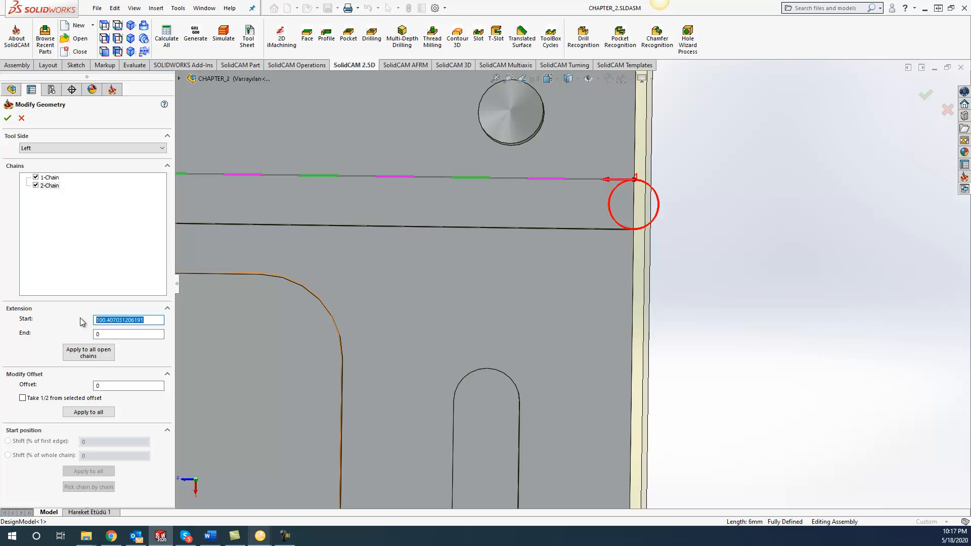
type("4")
left_click_drag(99, 335, 69, 337)
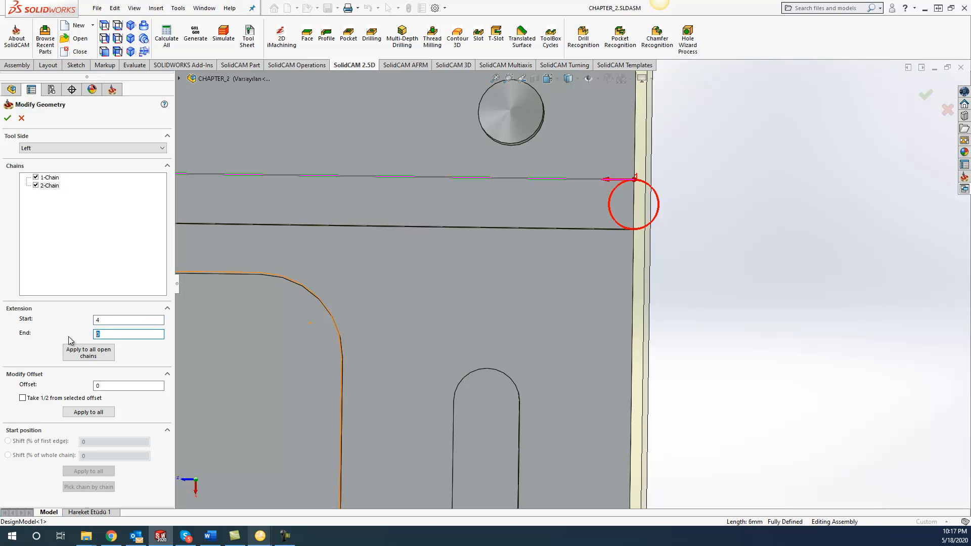
type("4")
left_click(86, 352)
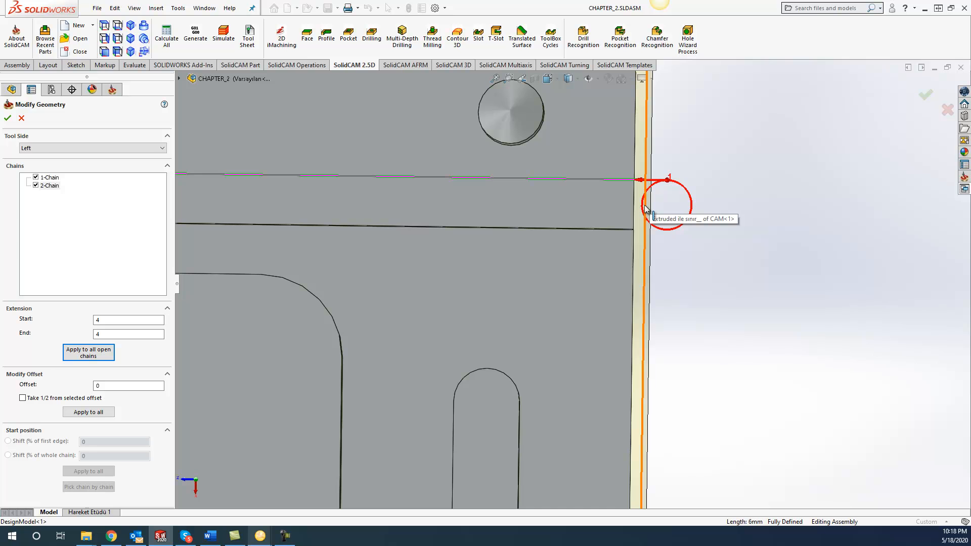
scroll(650, 252, "up", 5)
scroll(601, 377, "down", 5)
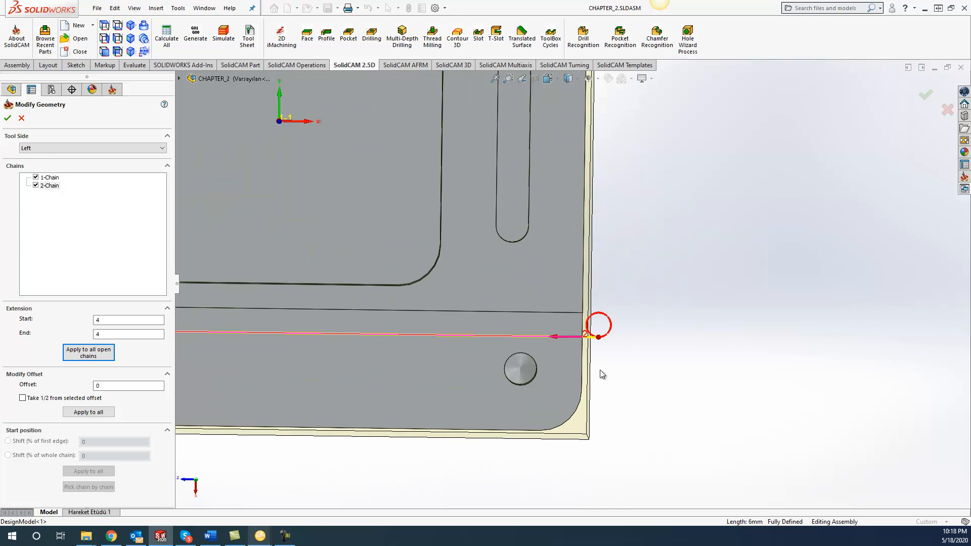
scroll(384, 342, "up", 5)
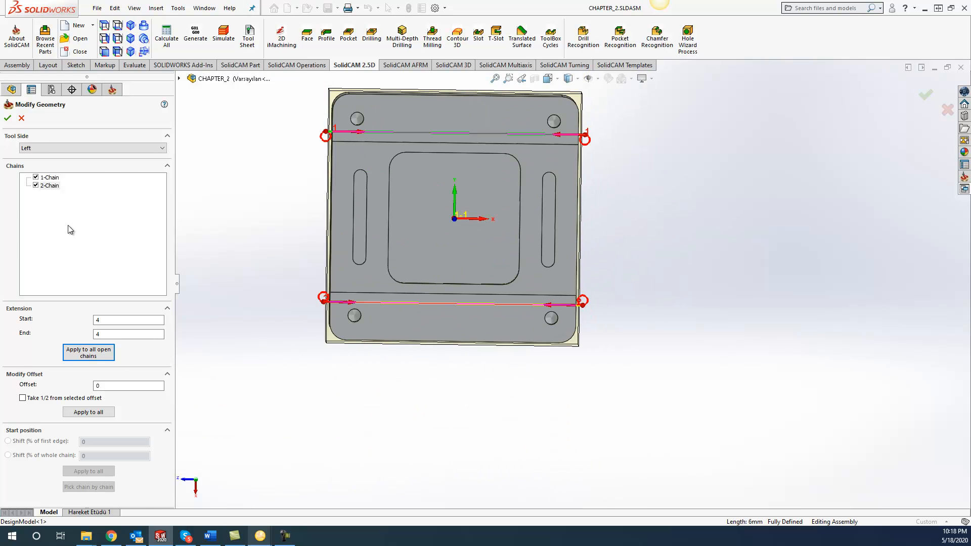
left_click(8, 118)
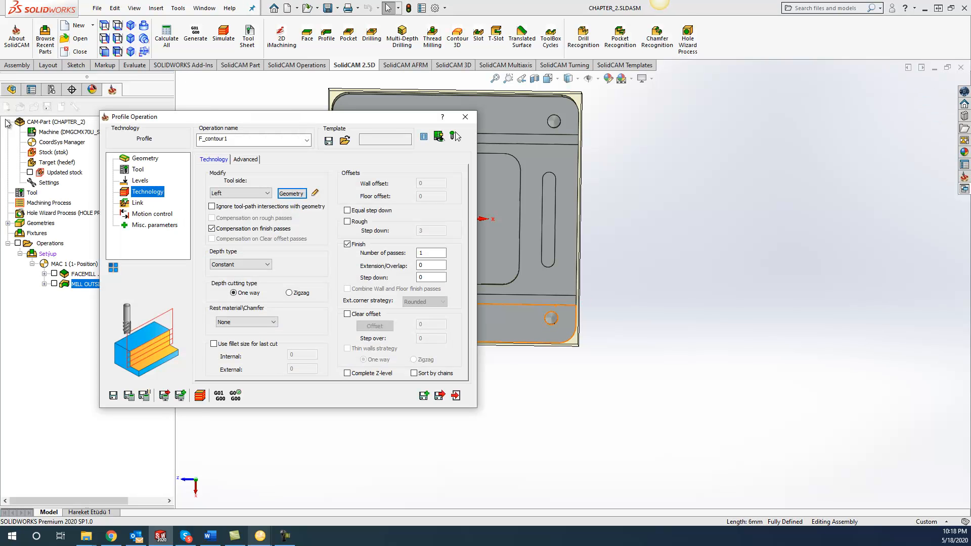
Step: Enable roughing with a step down of 1 and a wall offset of 0, using zigzag depth cutting
left_click(347, 222)
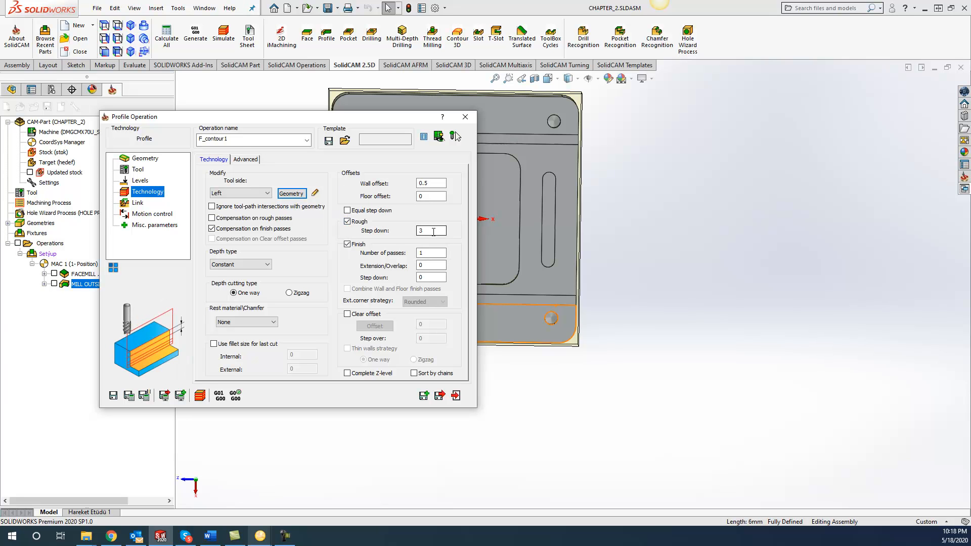
double_click(422, 231)
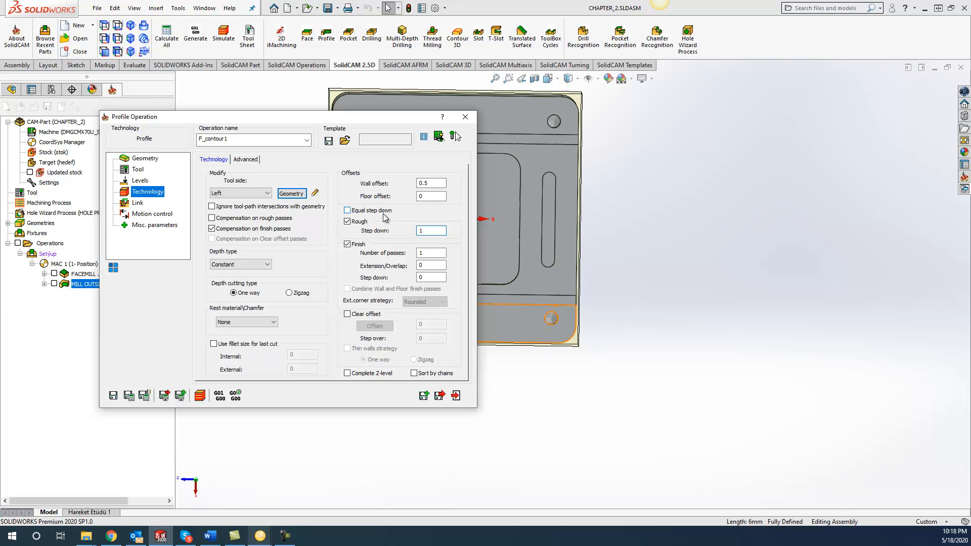
mouse_move(438, 184)
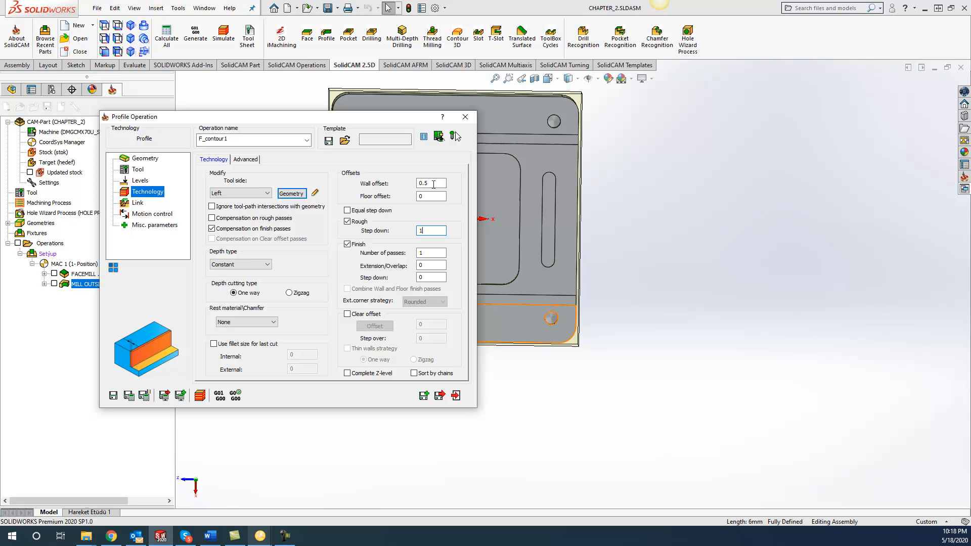
double_click(433, 184)
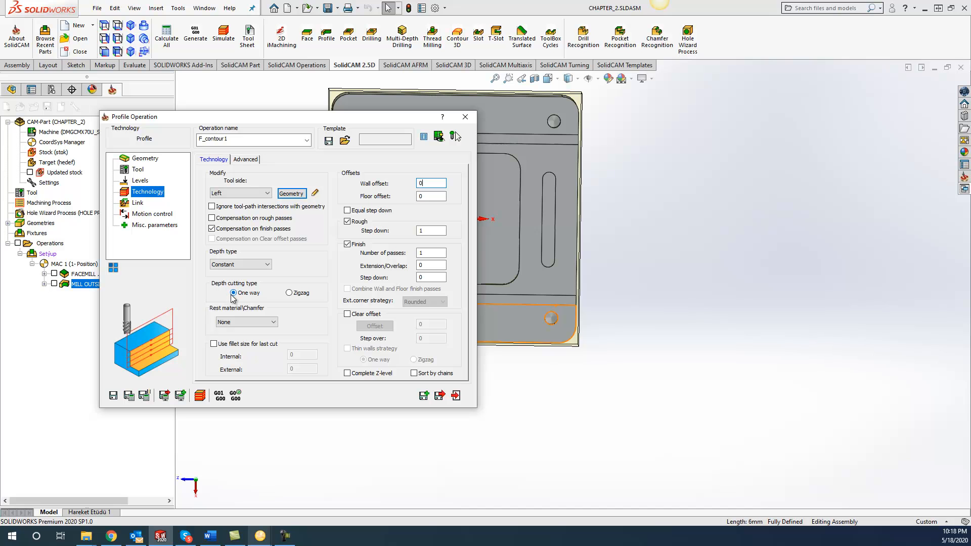
left_click(289, 294)
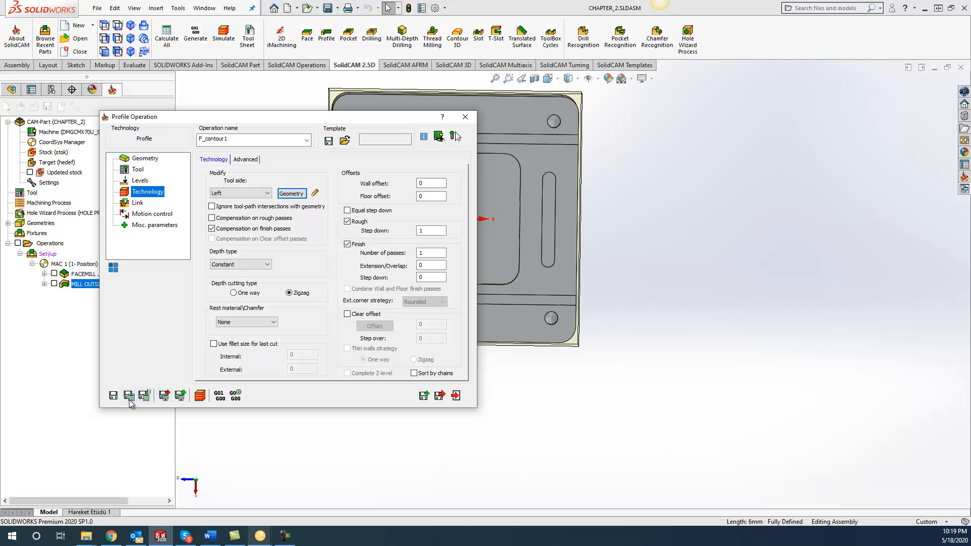
Step: Review the arc lead-in and lead-out settings, then save and calculate the operation and inspect its toolpath at the groove ends
left_click(138, 203)
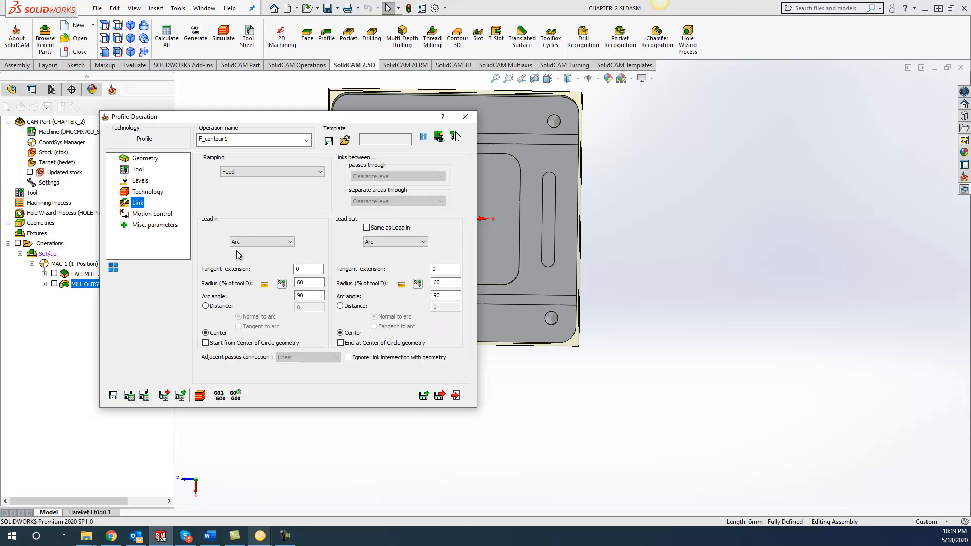
left_click(129, 398)
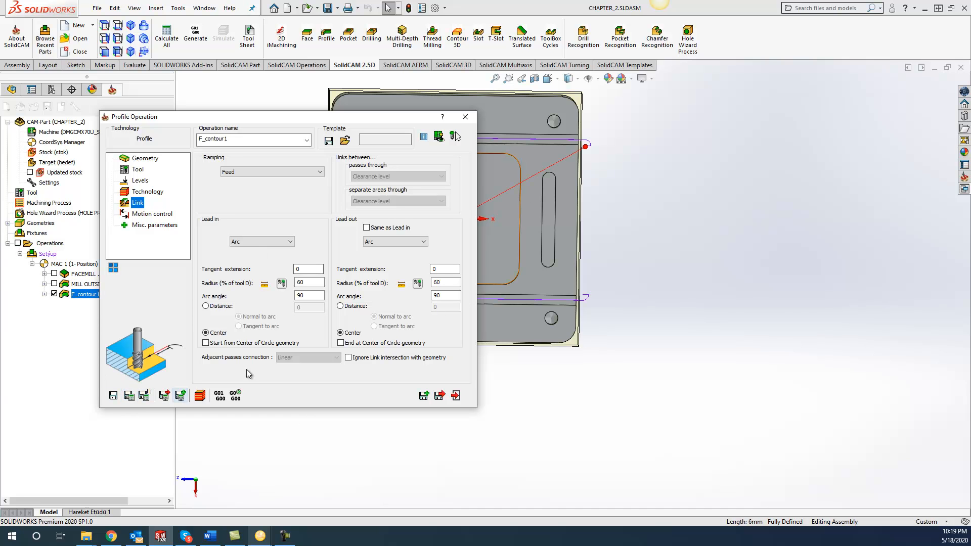
left_click(692, 318)
key("f")
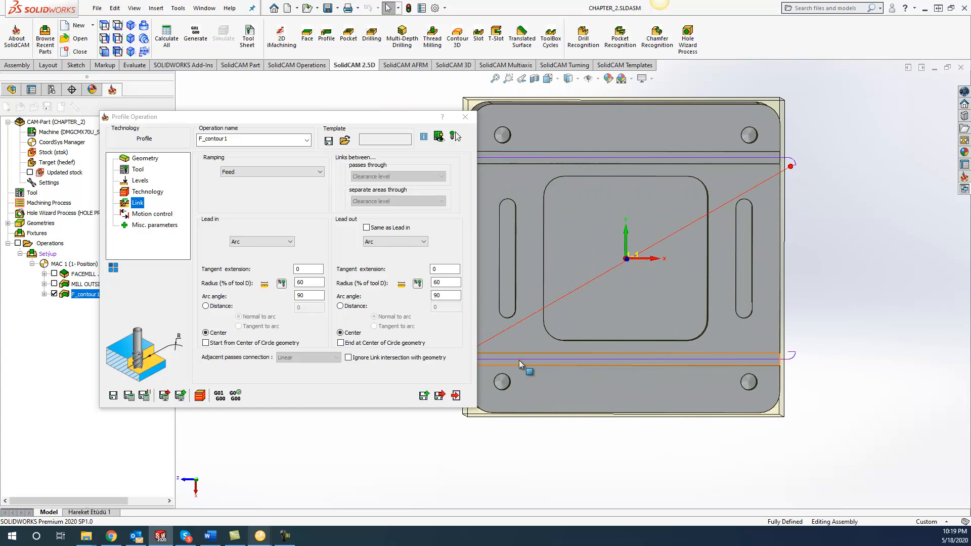
middle_click_drag(526, 359, 541, 357)
scroll(541, 357, "down", 10)
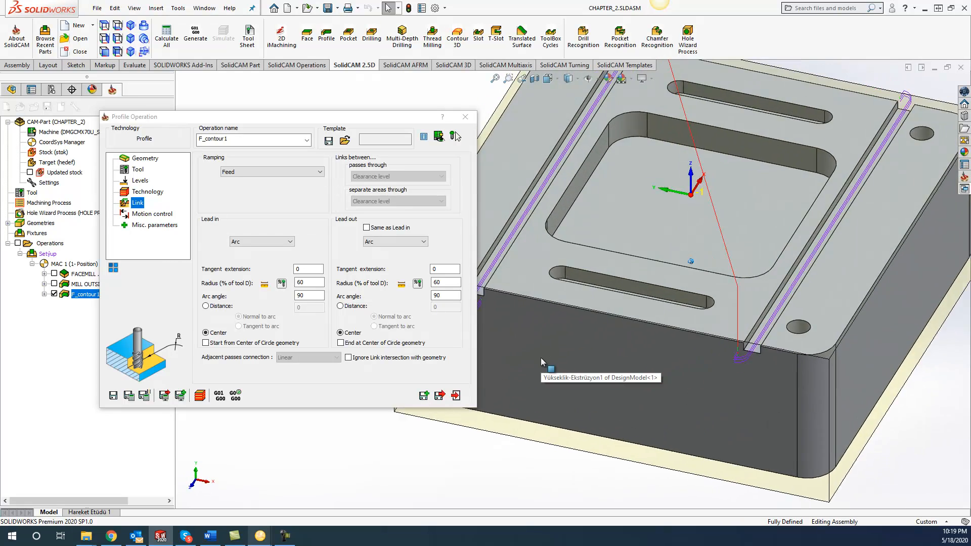
scroll(539, 356, "down", 6)
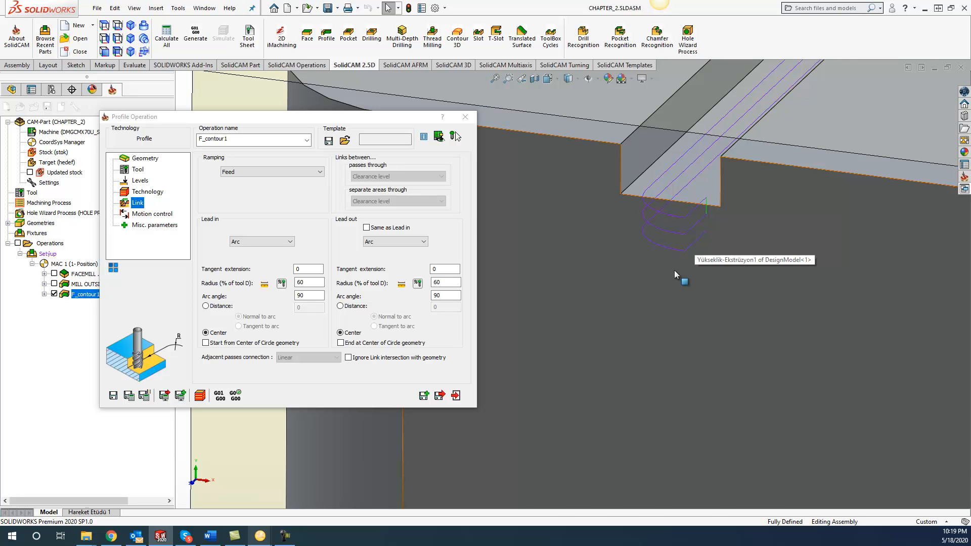
key("f")
Step: Simulate the groove operation in SolidVerify and lower the simulation speed
left_click(217, 397)
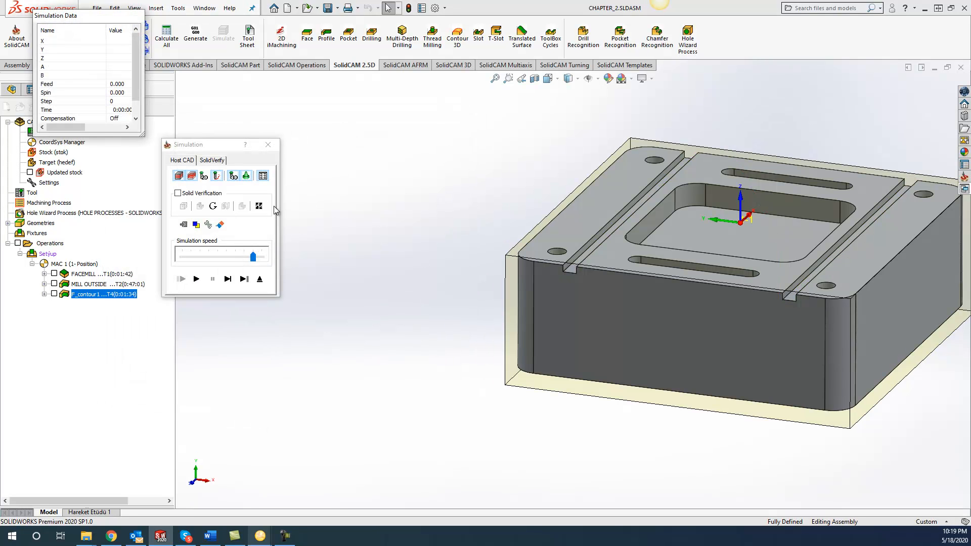
left_click(212, 160)
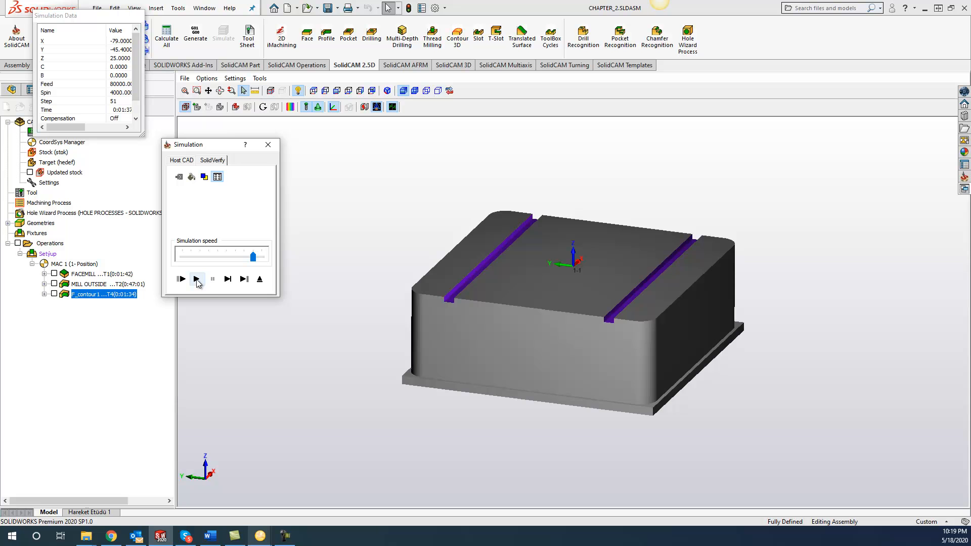
left_click_drag(257, 256, 194, 257)
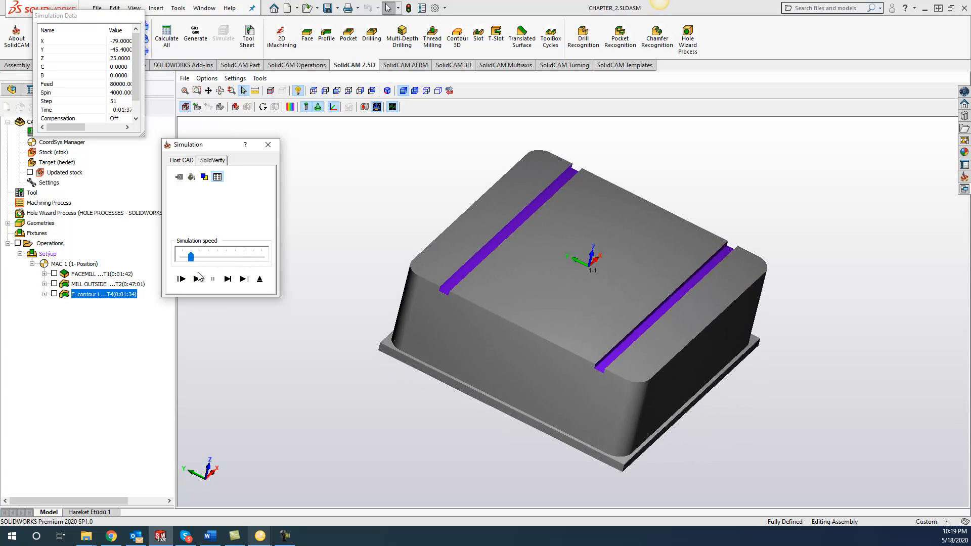
left_click(196, 278)
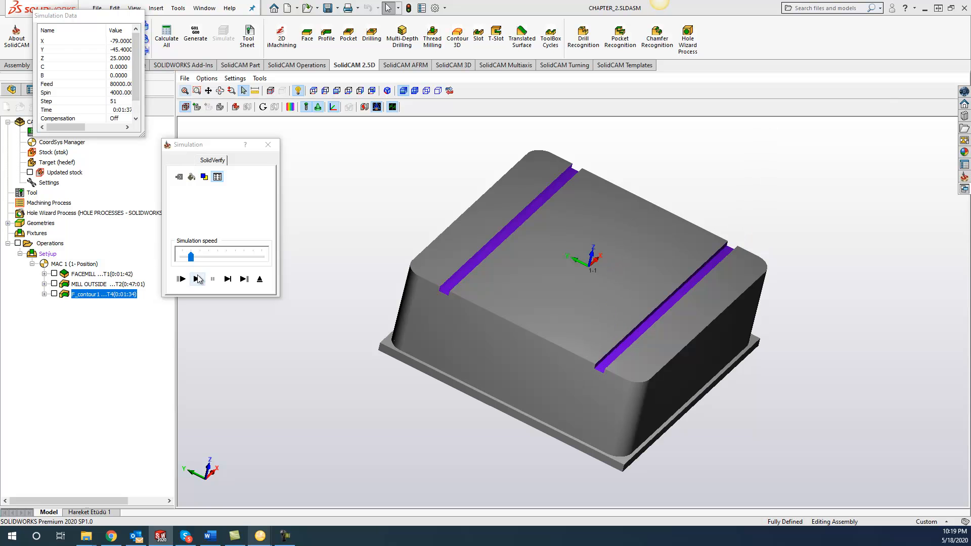
Step: Compare the machined stock with the target model from two viewing angles, then exit the simulation
left_click(290, 107)
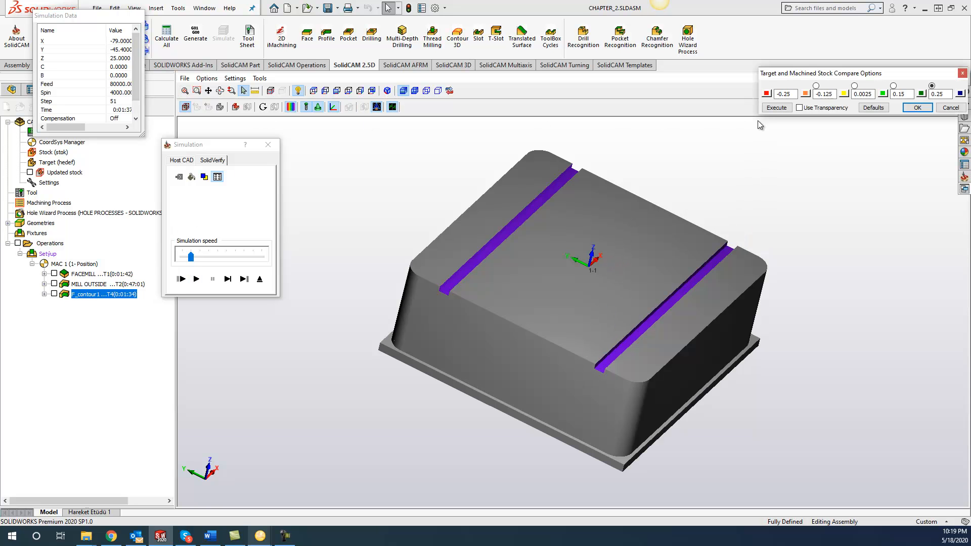
left_click(769, 110)
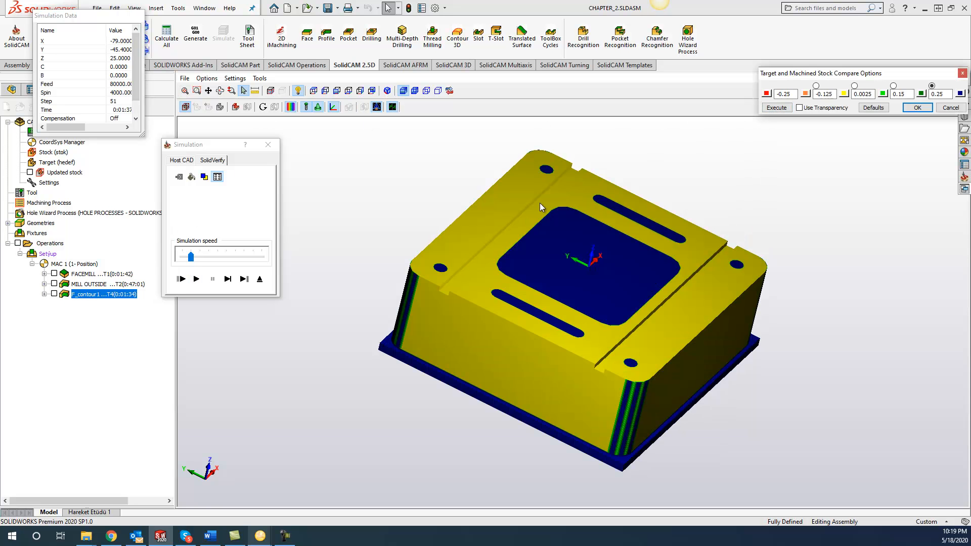
middle_click_drag(533, 200, 709, 162)
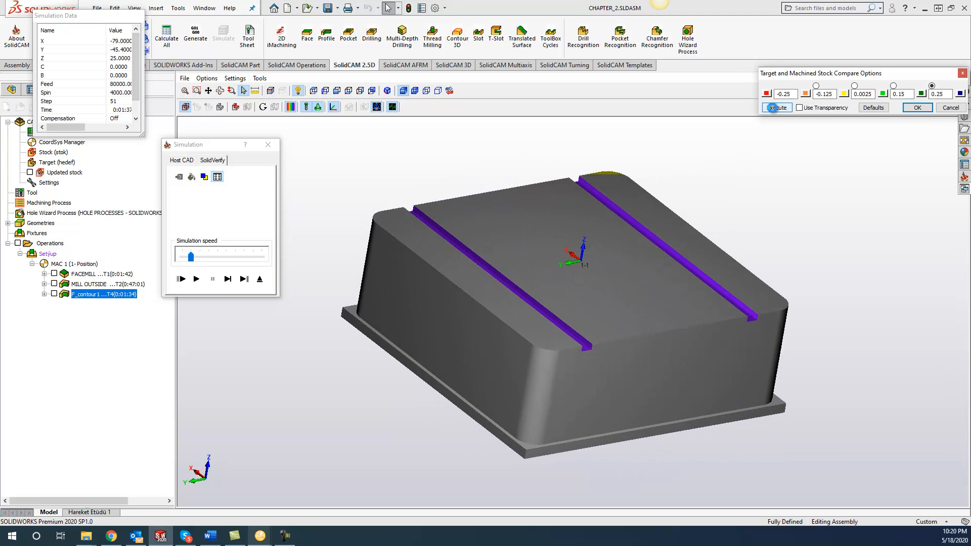
left_click(772, 108)
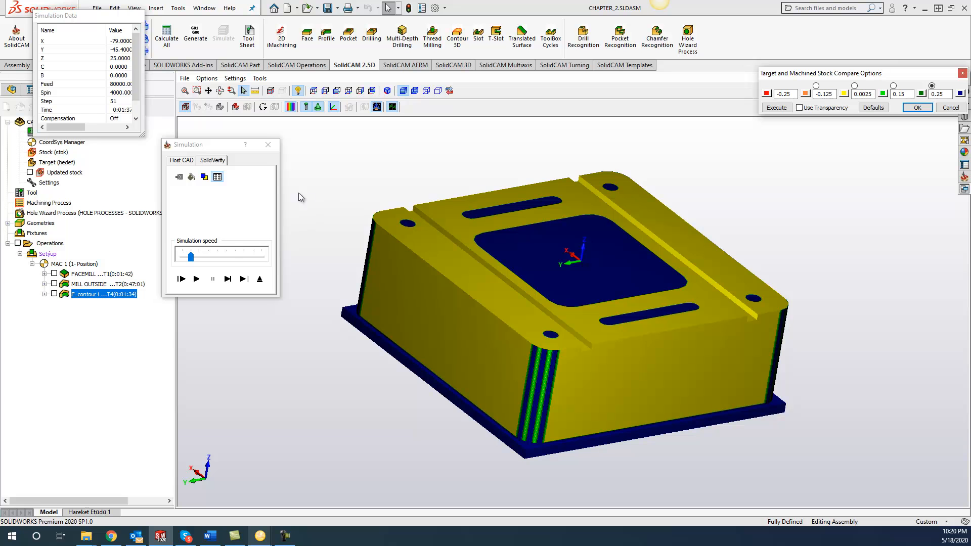
left_click(277, 145)
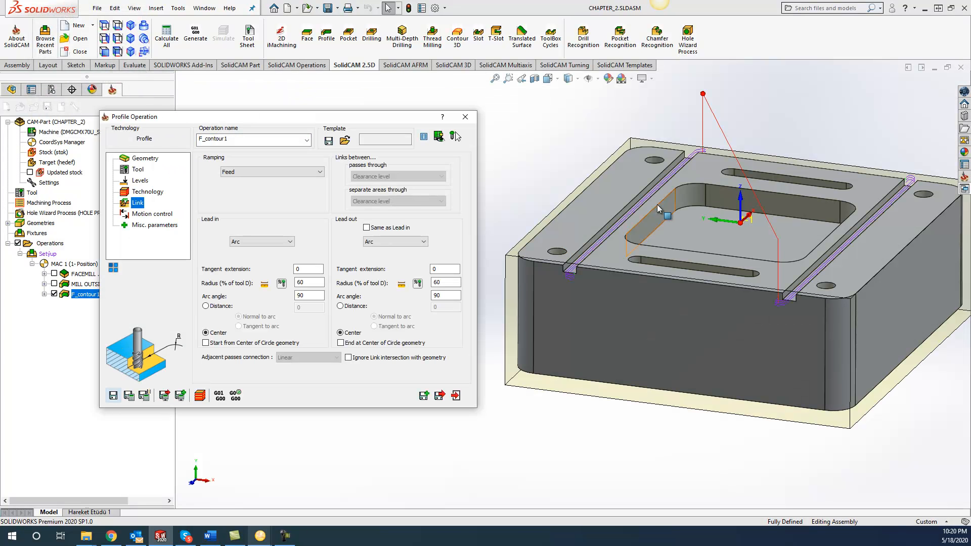
Step: Rename the profile operation as MILL TOP 2 SLOTS, then save and recalculate it
left_click_drag(229, 139, 177, 138)
type("MILL TOP 2 ")
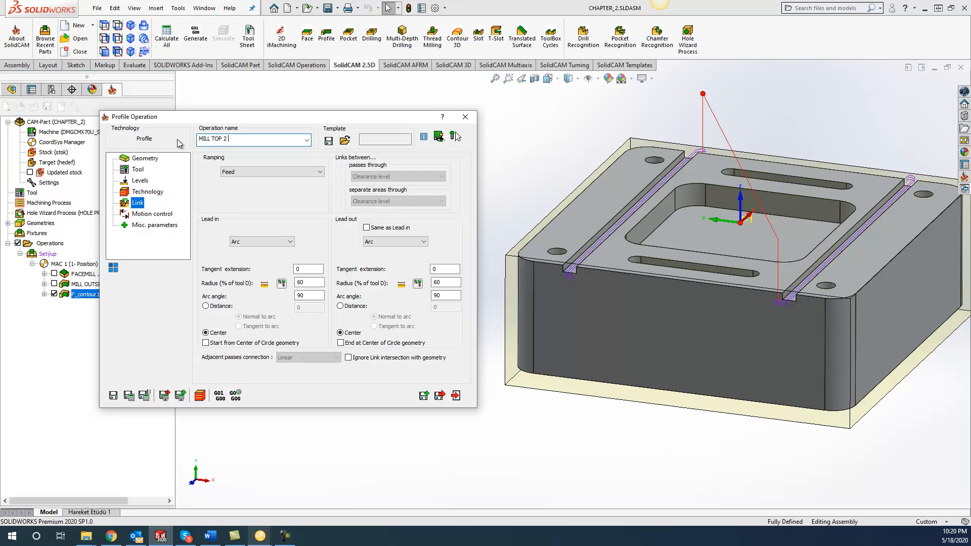
type("SLOTS")
left_click(129, 396)
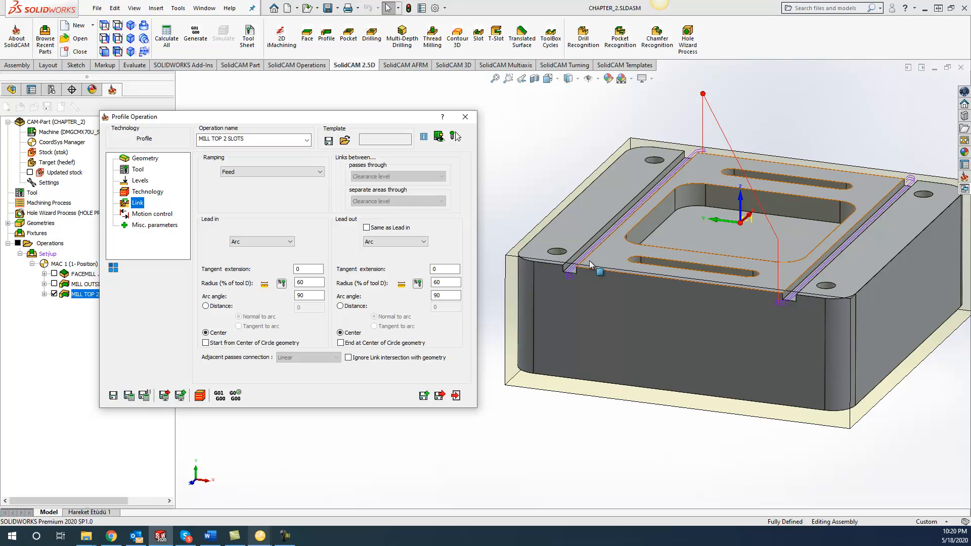